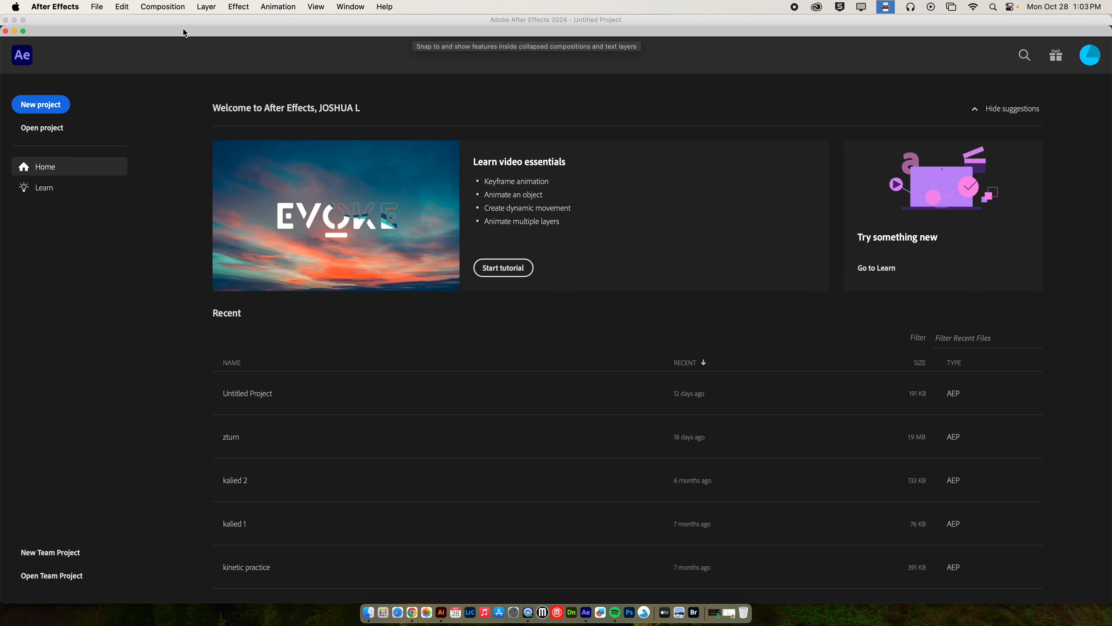
# Step: Close the Home screen to reach the empty workspace, then minimize After Effects
pyautogui.click(5, 32)
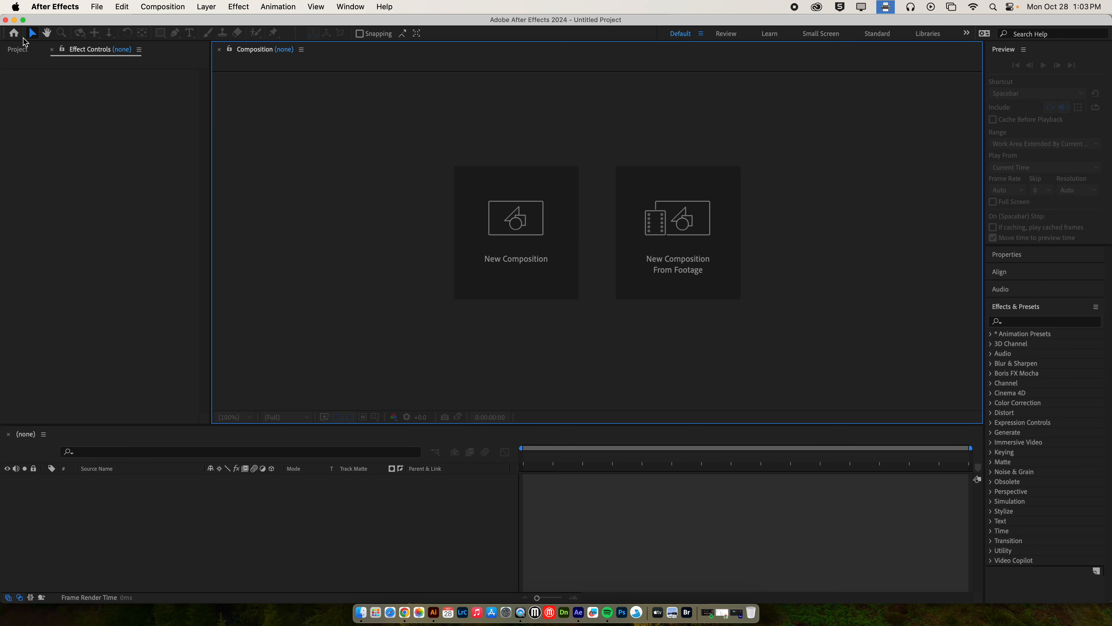
pyautogui.click(15, 21)
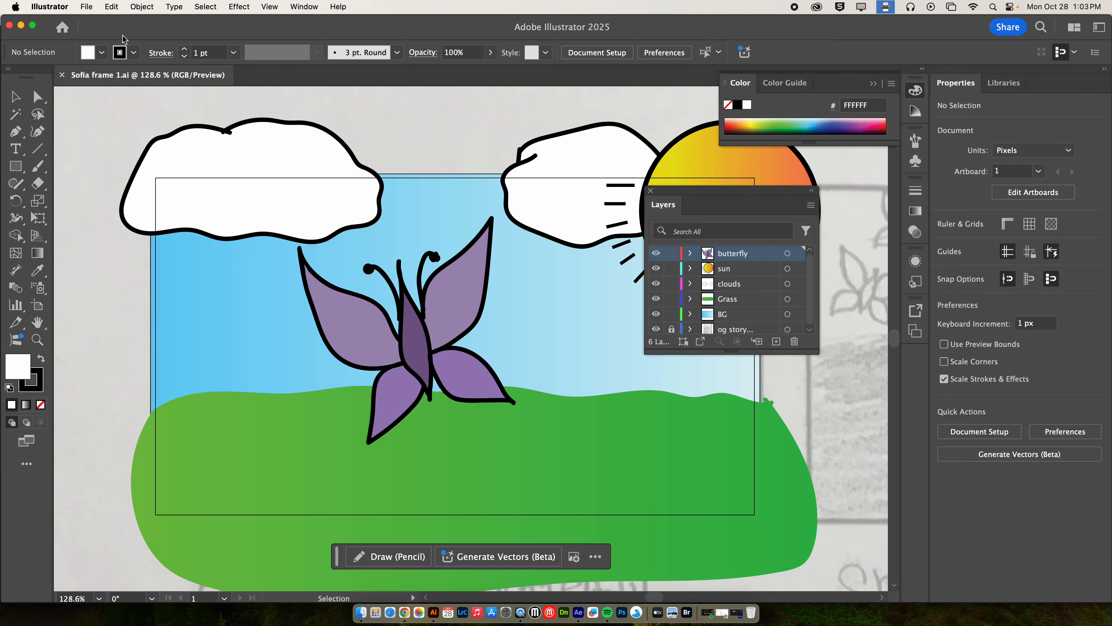
# Step: Set up a JPEG export with Use Artboards, cancel it, then minimize the Illustrator window
pyautogui.click(88, 7)
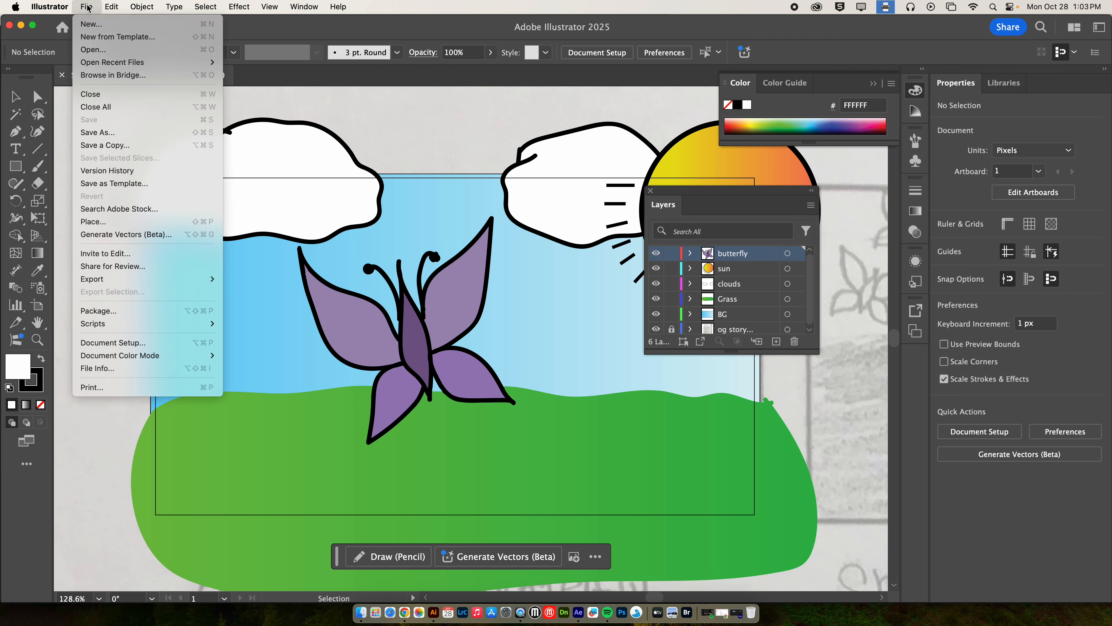
pyautogui.moveTo(192, 279)
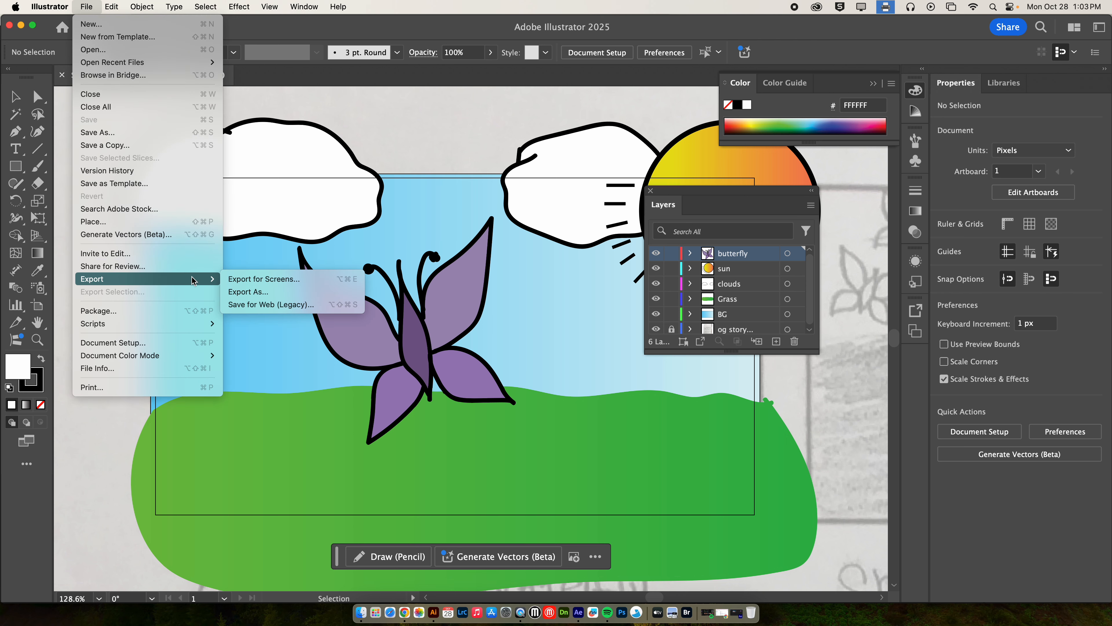
pyautogui.click(277, 293)
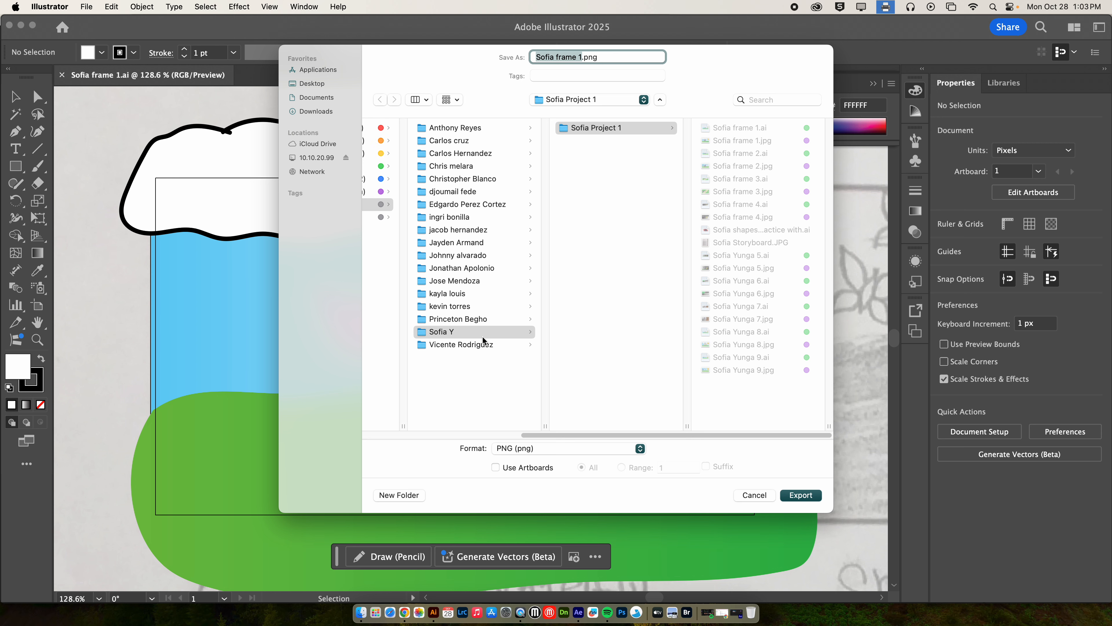
pyautogui.click(495, 467)
pyautogui.click(527, 448)
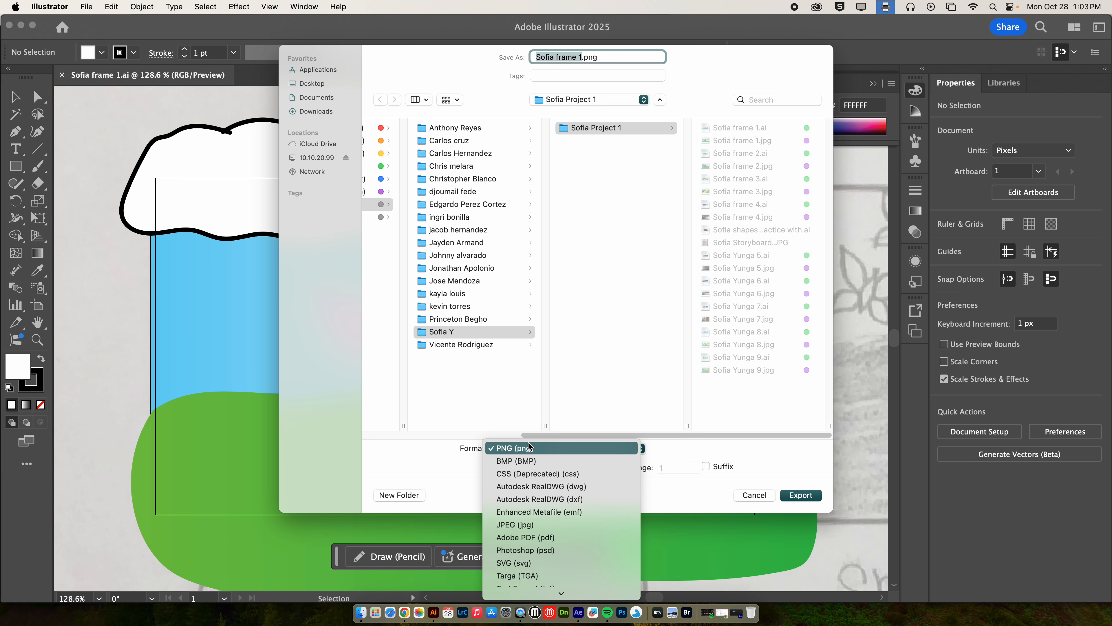
pyautogui.click(572, 525)
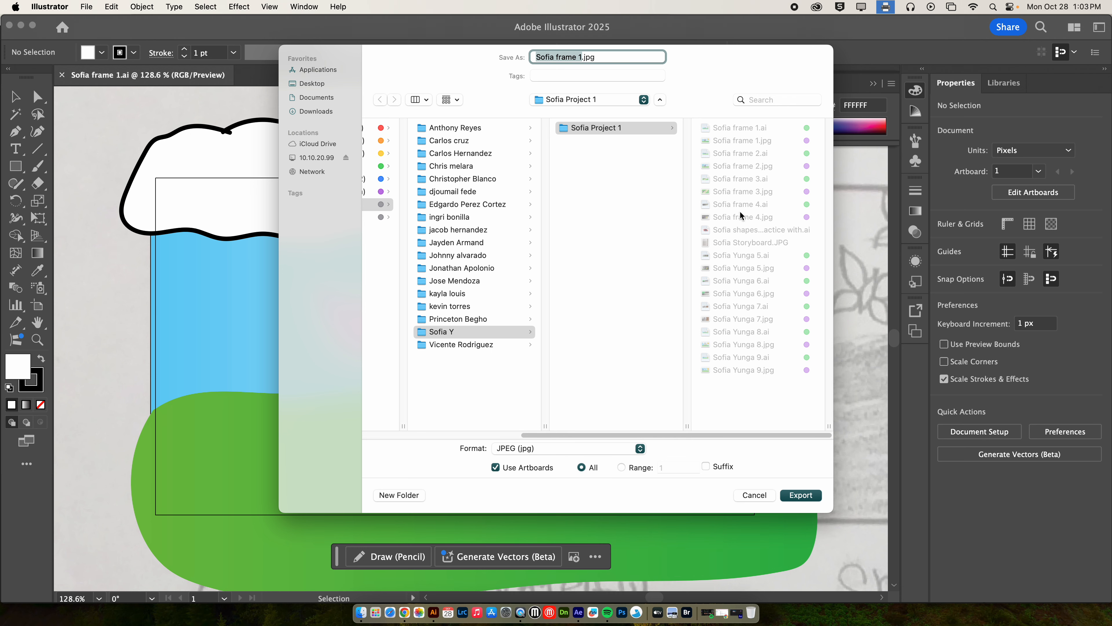
pyautogui.click(754, 495)
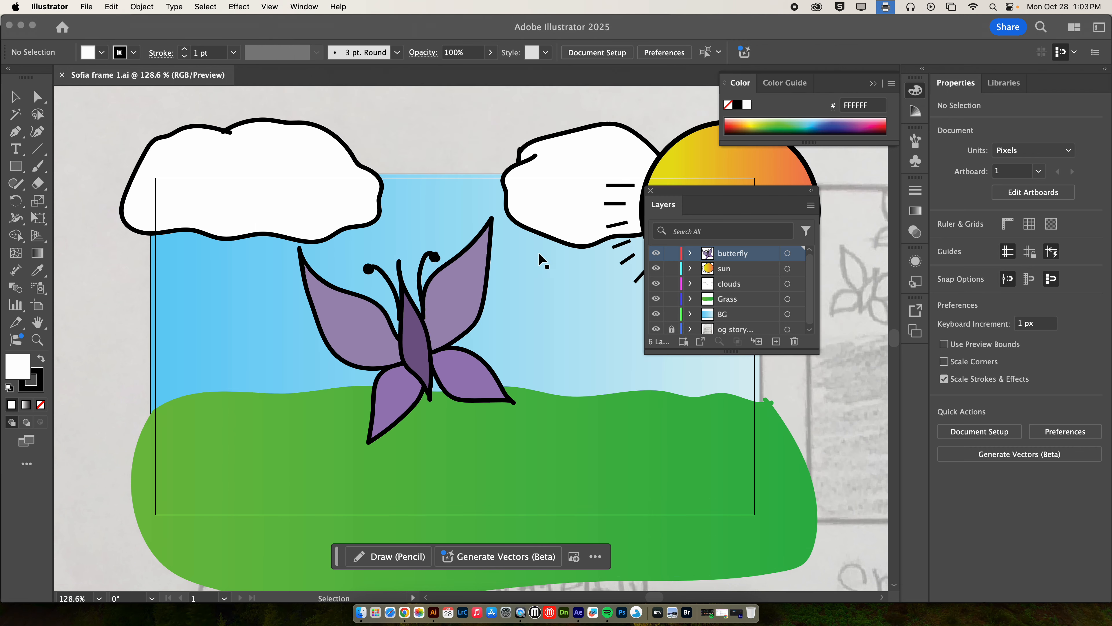
pyautogui.click(21, 25)
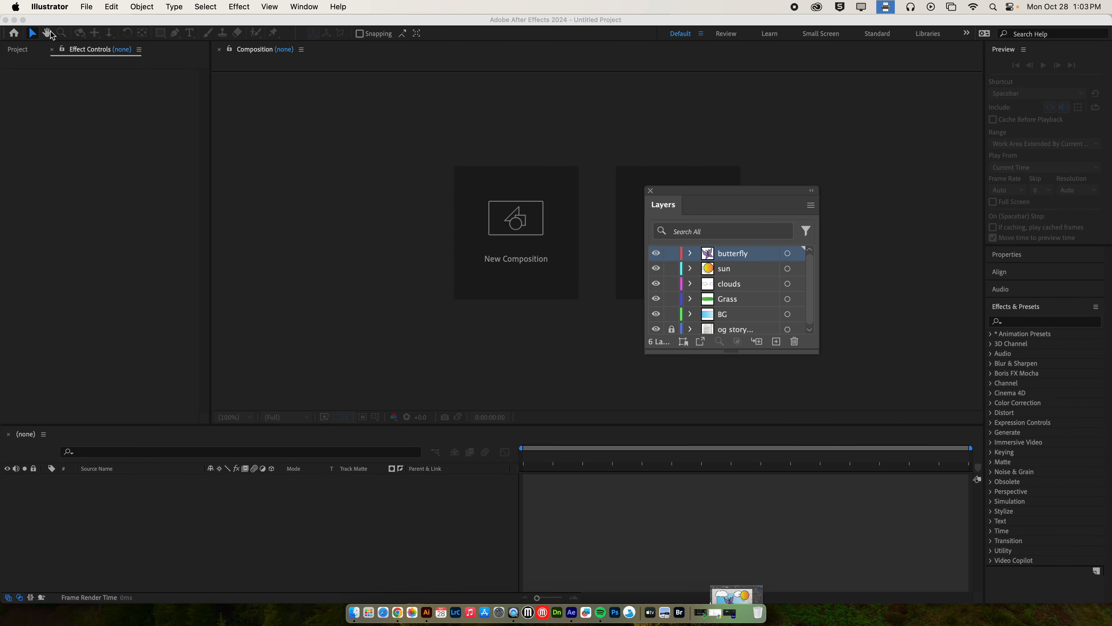
# Step: Select all nine Sofia JPEG frames in Sofia Project 1, then switch to Chrome's Classroom page
pyautogui.click(14, 20)
pyautogui.click(536, 128)
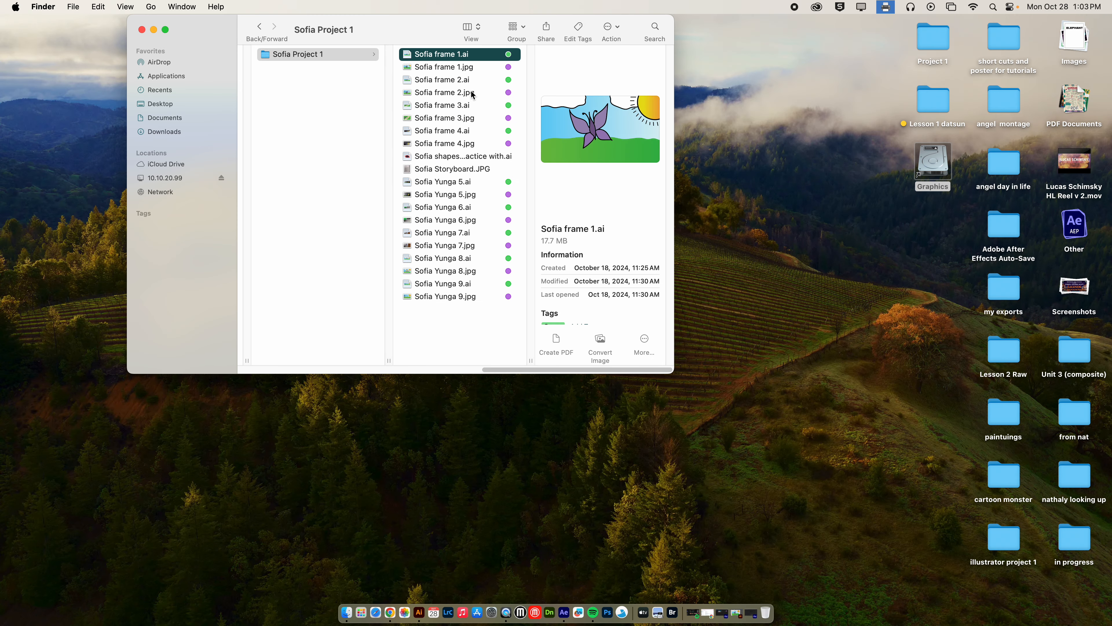
pyautogui.click(474, 67)
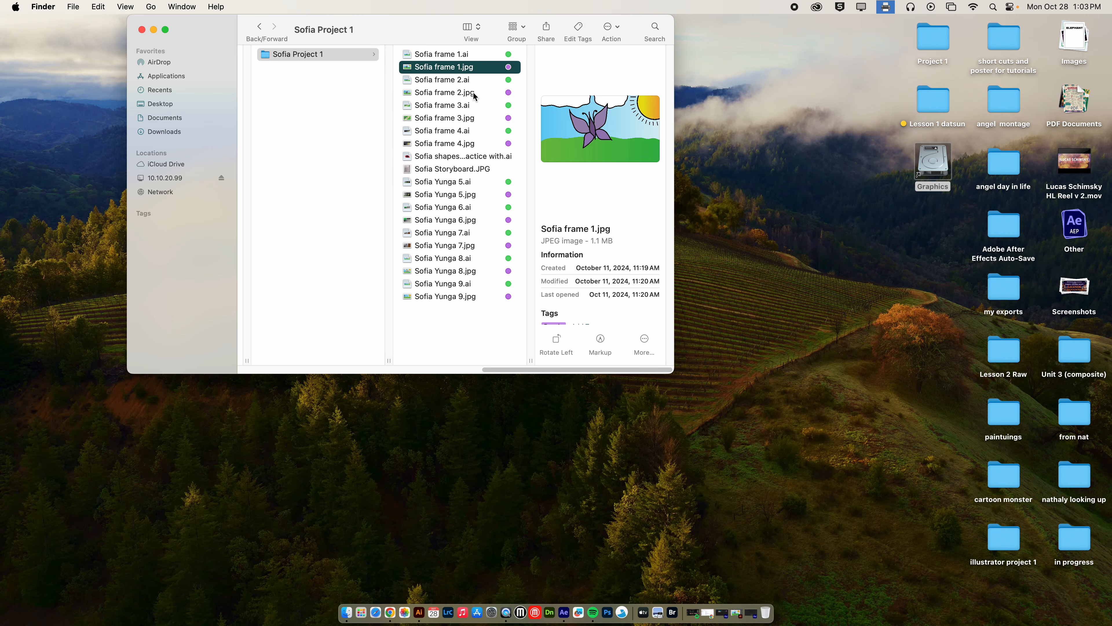
pyautogui.keyDown('super'); pyautogui.click(481, 92); pyautogui.keyUp('super')
pyautogui.keyDown('super'); pyautogui.click(471, 118); pyautogui.keyUp('super')
pyautogui.keyDown('super'); pyautogui.click(473, 144); pyautogui.keyUp('super')
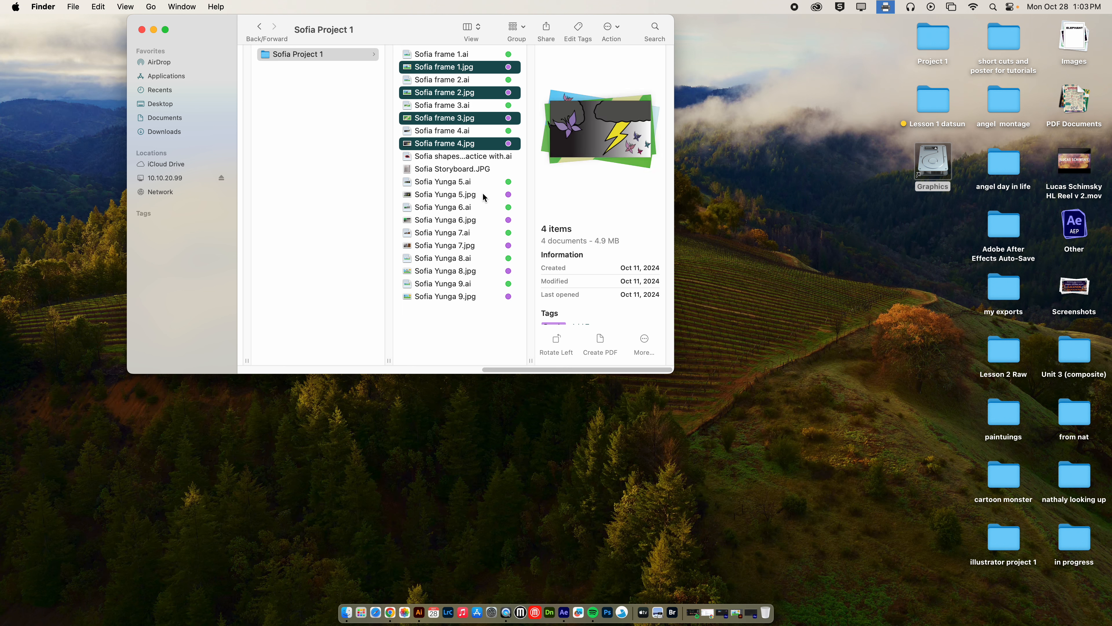
pyautogui.keyDown('super'); pyautogui.click(483, 194); pyautogui.keyUp('super')
pyautogui.keyDown('super'); pyautogui.click(489, 220); pyautogui.keyUp('super')
pyautogui.keyDown('super'); pyautogui.click(483, 246); pyautogui.keyUp('super')
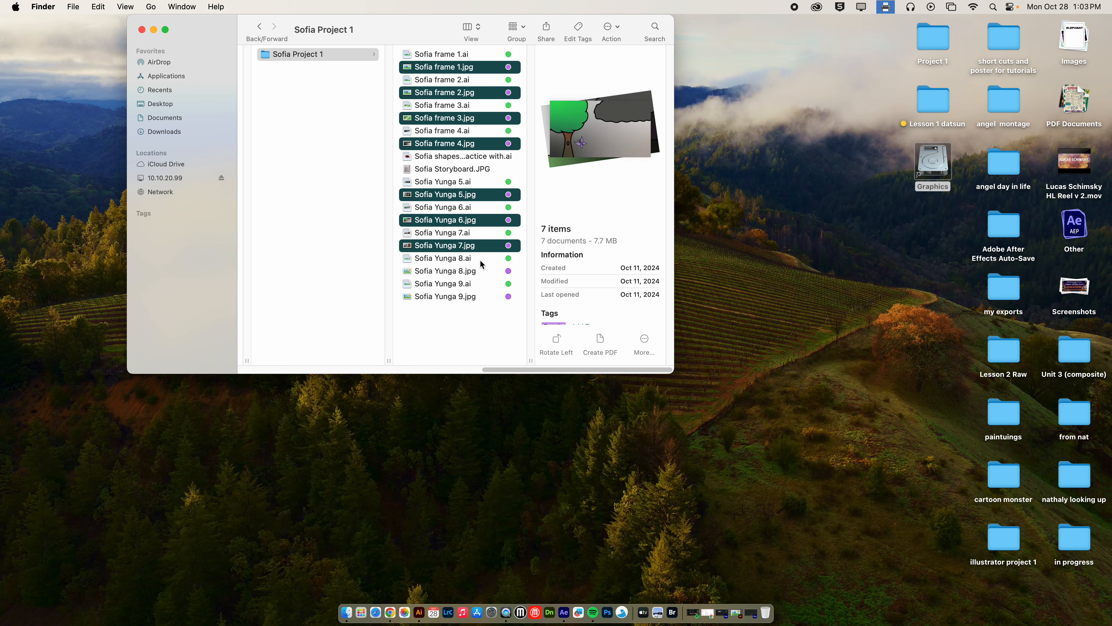
pyautogui.keyDown('super'); pyautogui.click(475, 272); pyautogui.keyUp('super')
pyautogui.keyDown('super'); pyautogui.click(471, 297); pyautogui.keyUp('super')
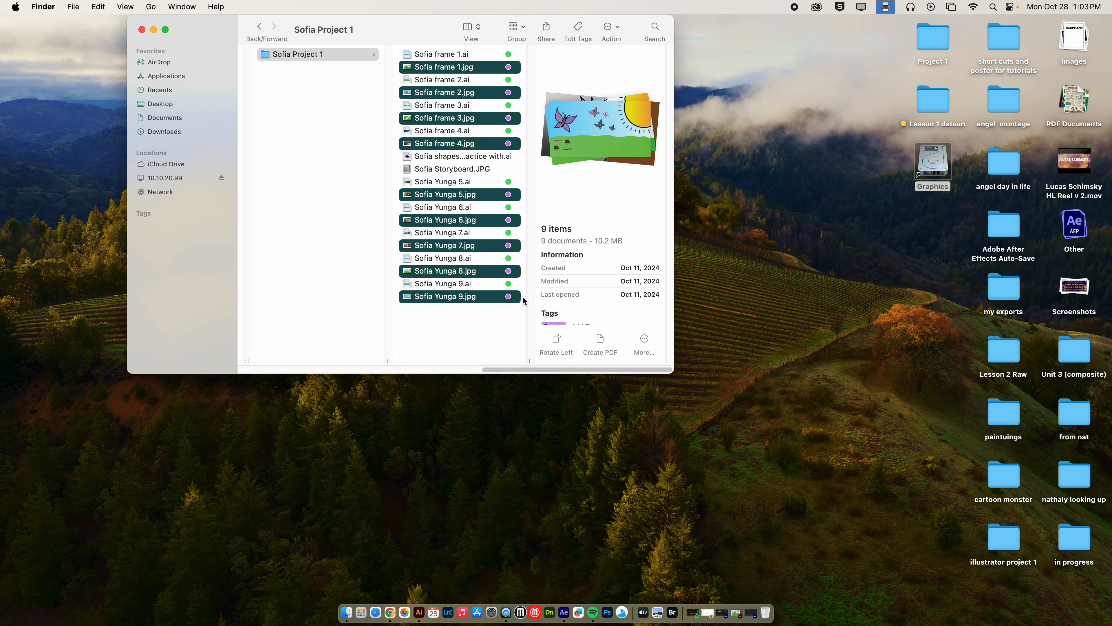
pyautogui.click(391, 612)
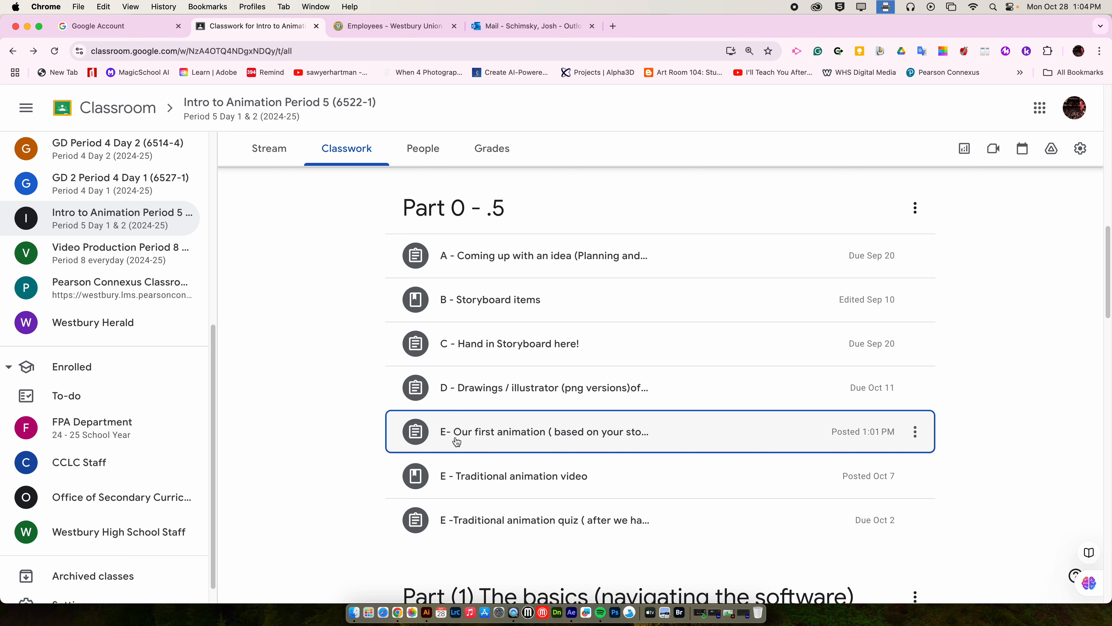
# Step: Minimize Chrome, move Sofia Project 1 left, select Sofia frame 1.ai, and clear Finder aside
pyautogui.click(27, 26)
pyautogui.moveTo(419, 24); pyautogui.dragTo(357, 46)
pyautogui.click(412, 79)
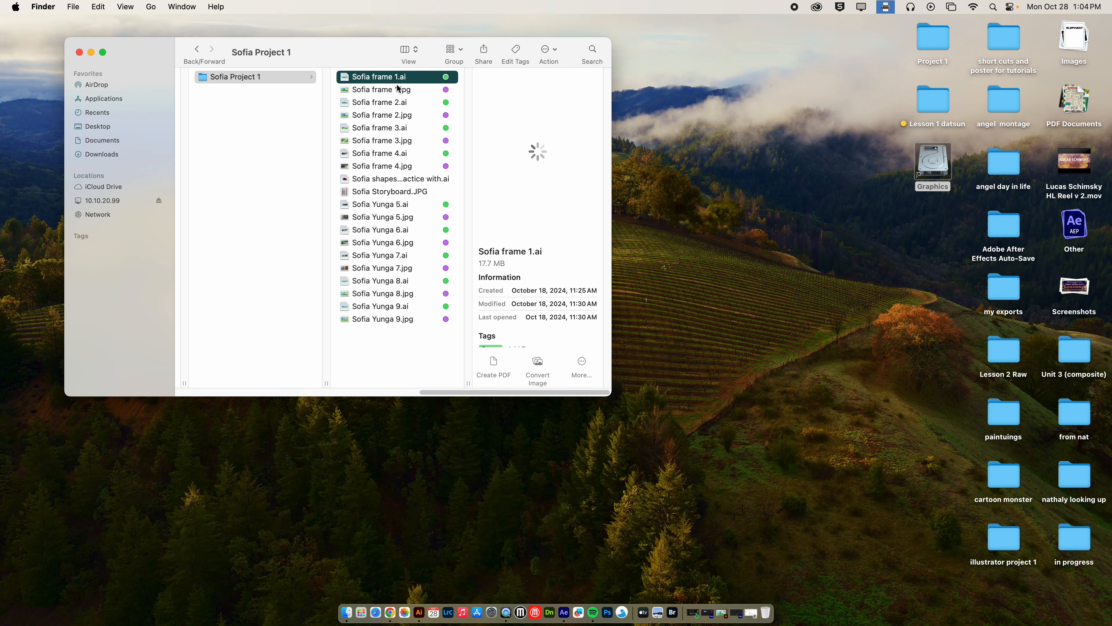
pyautogui.click(807, 130)
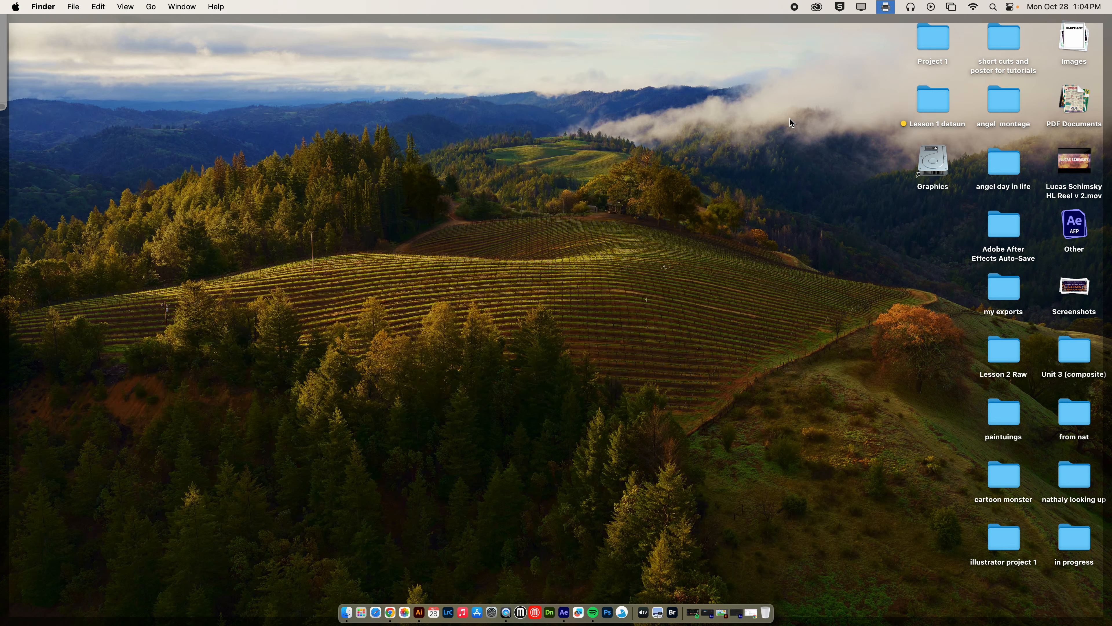
# Step: Create a desktop folder named 'Sofia frames' and open the Graphics drive
pyautogui.rightClick(806, 167)
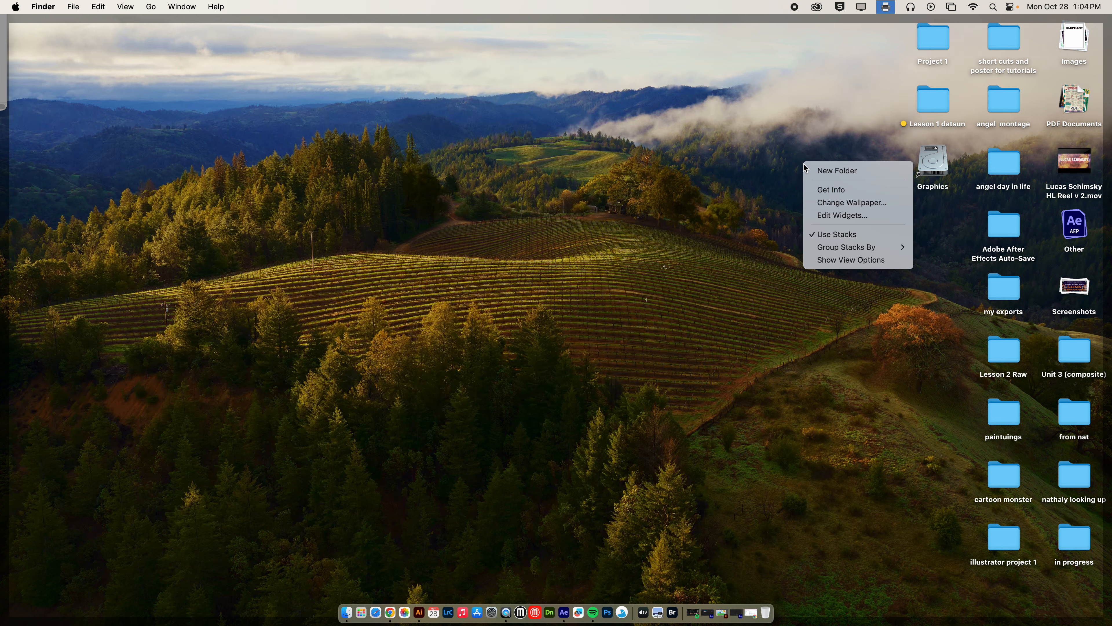
pyautogui.click(866, 174)
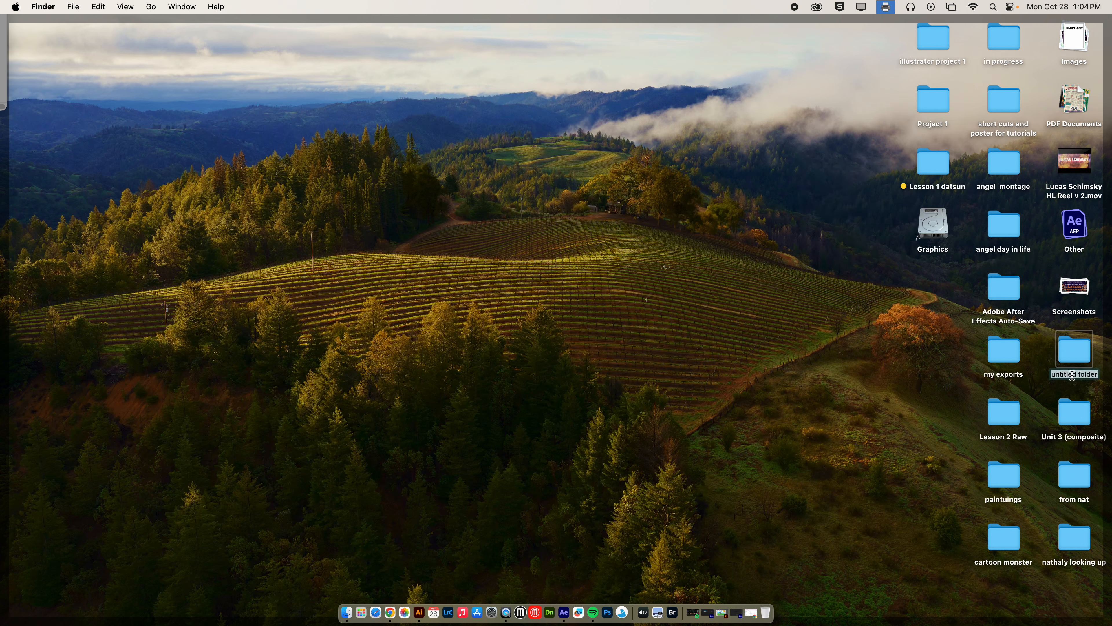
pyautogui.write('Sofia frames')
pyautogui.press('Return')
pyautogui.doubleClick(933, 224)
pyautogui.click(428, 67)
# Step: Navigate from P.5 intro to Animation through the student's folder into Sofia Project 1
pyautogui.click(567, 130)
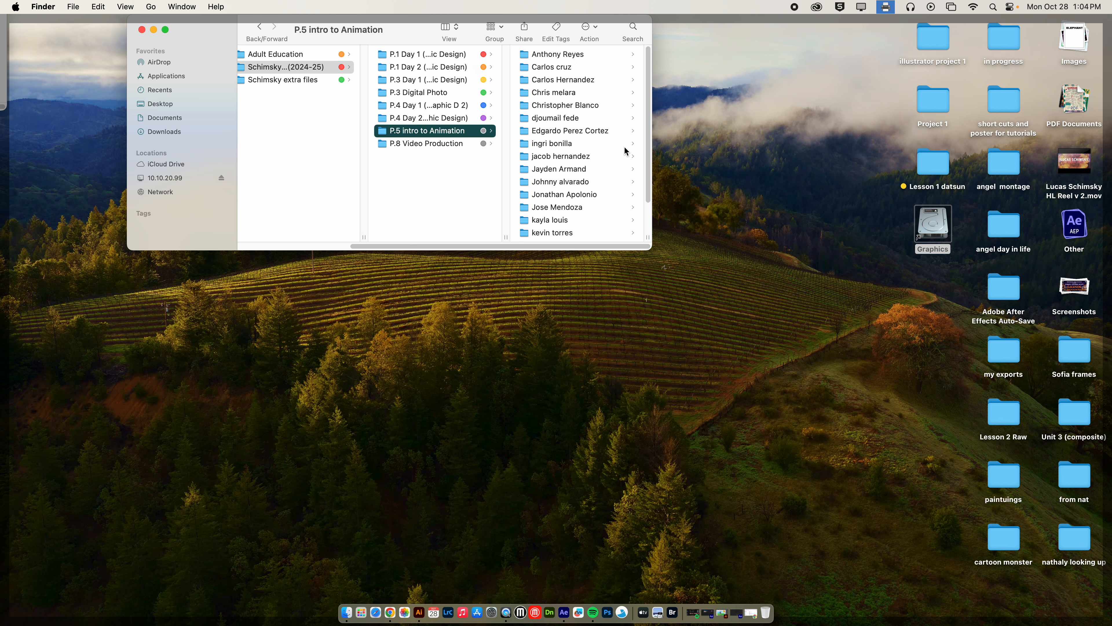
pyautogui.scroll(-2, 590, 214)
pyautogui.click(558, 219)
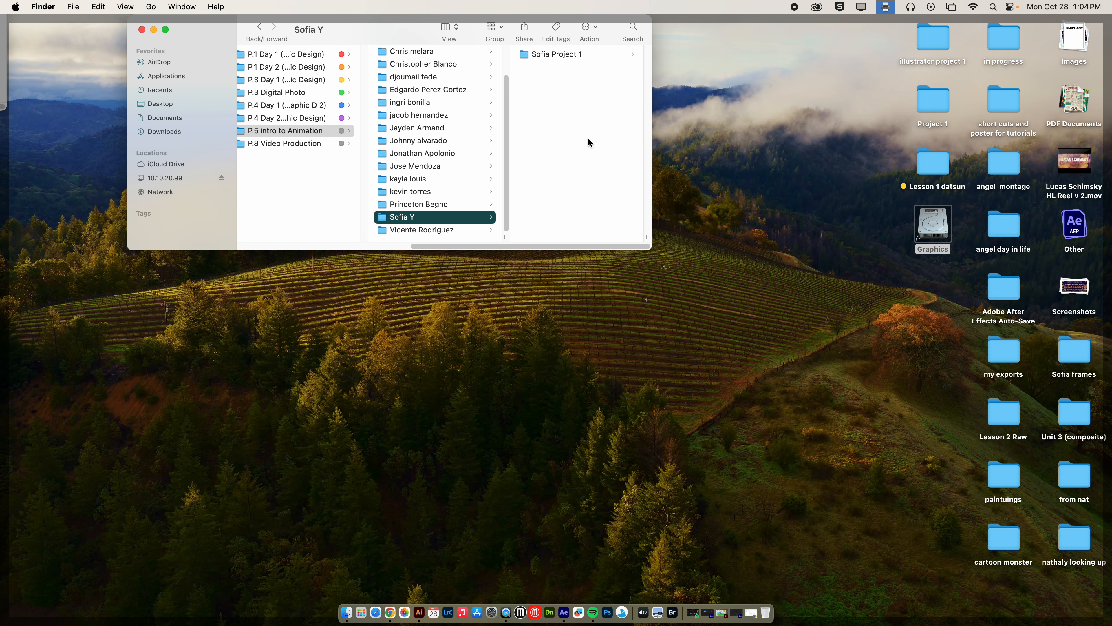
pyautogui.click(577, 54)
pyautogui.click(576, 55)
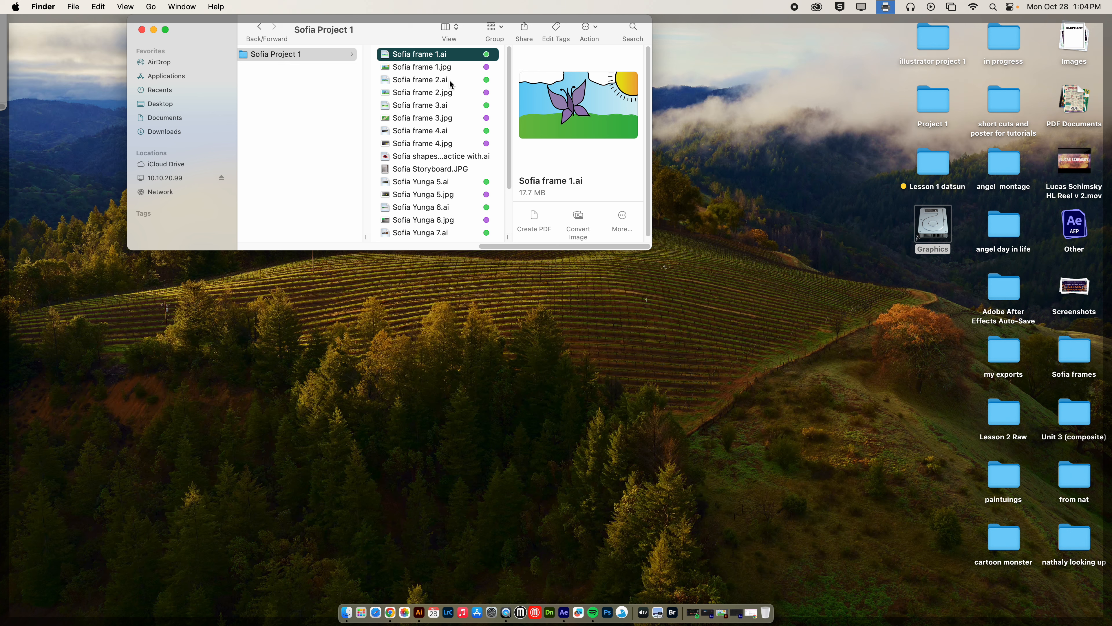
pyautogui.keyDown('super'); pyautogui.click(451, 81); pyautogui.keyUp('super')
pyautogui.keyDown('super'); pyautogui.click(464, 105); pyautogui.keyUp('super')
pyautogui.keyDown('super'); pyautogui.click(470, 131); pyautogui.keyUp('super')
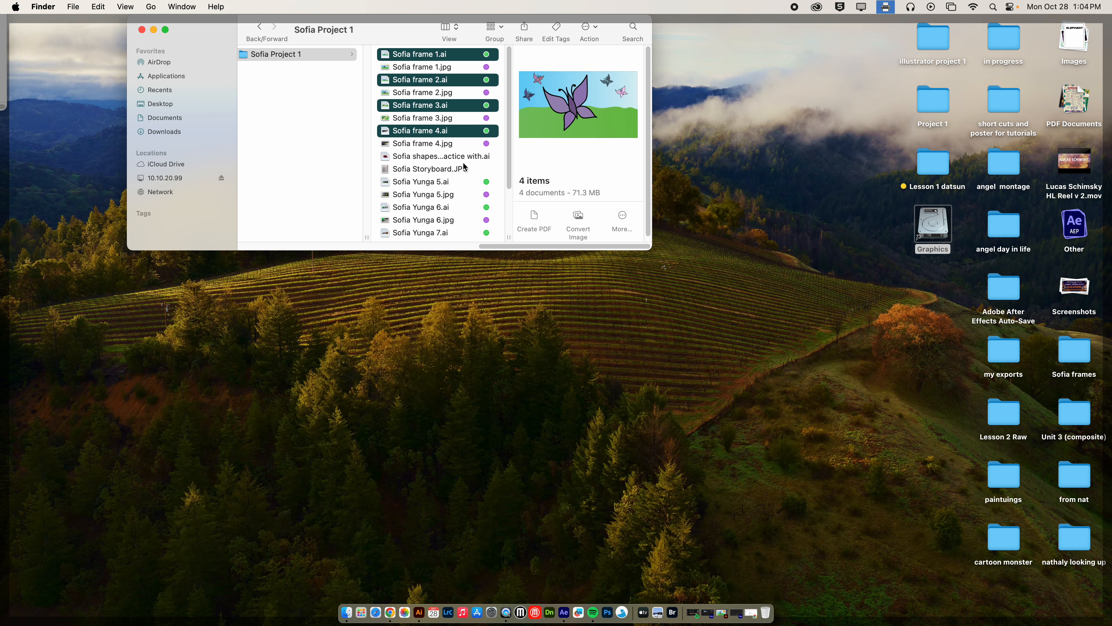
pyautogui.keyDown('super'); pyautogui.click(465, 182); pyautogui.keyUp('super')
pyautogui.keyDown('super'); pyautogui.click(465, 208); pyautogui.keyUp('super')
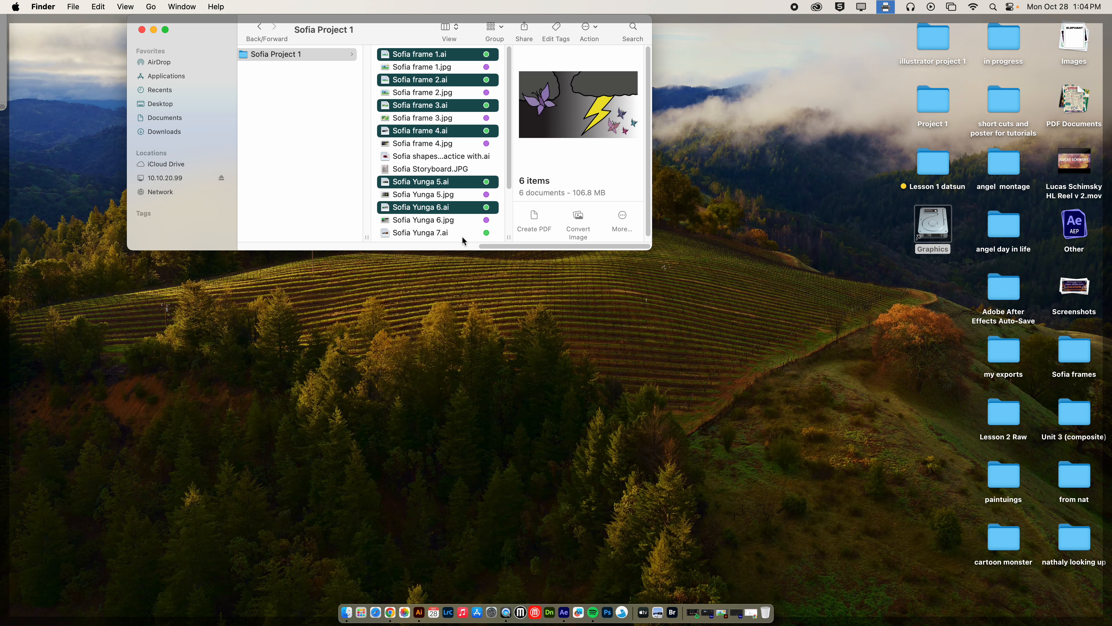
pyautogui.keyDown('super'); pyautogui.click(463, 233); pyautogui.keyUp('super')
pyautogui.scroll(-5, 508, 184)
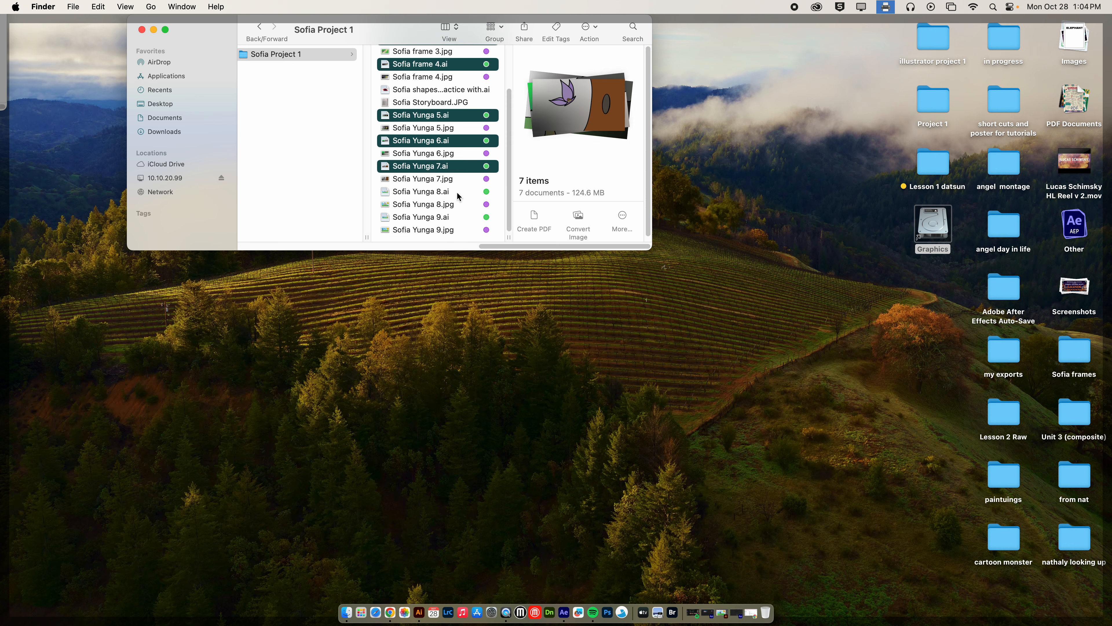
pyautogui.keyDown('super'); pyautogui.click(457, 192); pyautogui.keyUp('super')
pyautogui.keyDown('super'); pyautogui.click(456, 217); pyautogui.keyUp('super')
# Step: Copy the nine .ai files into the Sofia frames folder and close the Sofia Project 1 window
pyautogui.moveTo(509, 92); pyautogui.dragTo(513, 49)
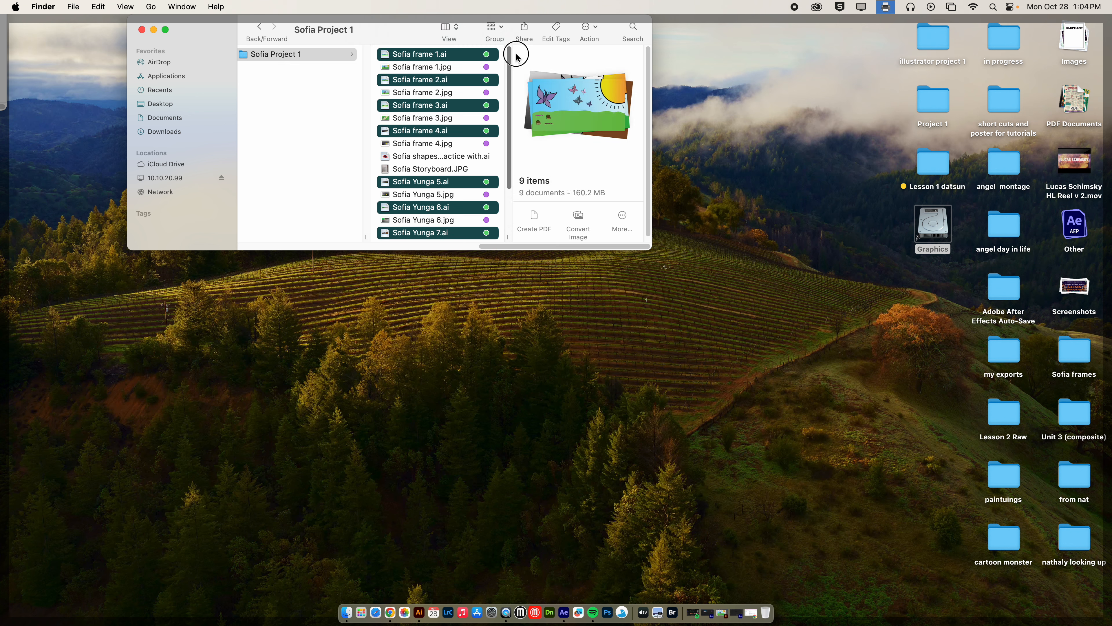
pyautogui.moveTo(440, 108); pyautogui.dragTo(1086, 358)
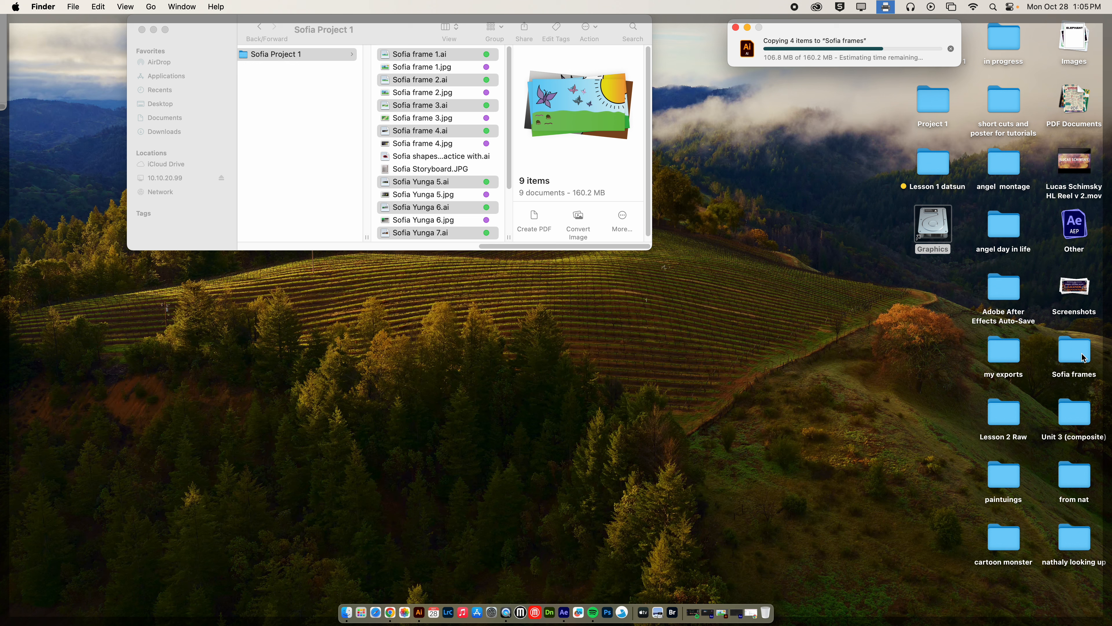
pyautogui.moveTo(379, 40); pyautogui.dragTo(442, 148)
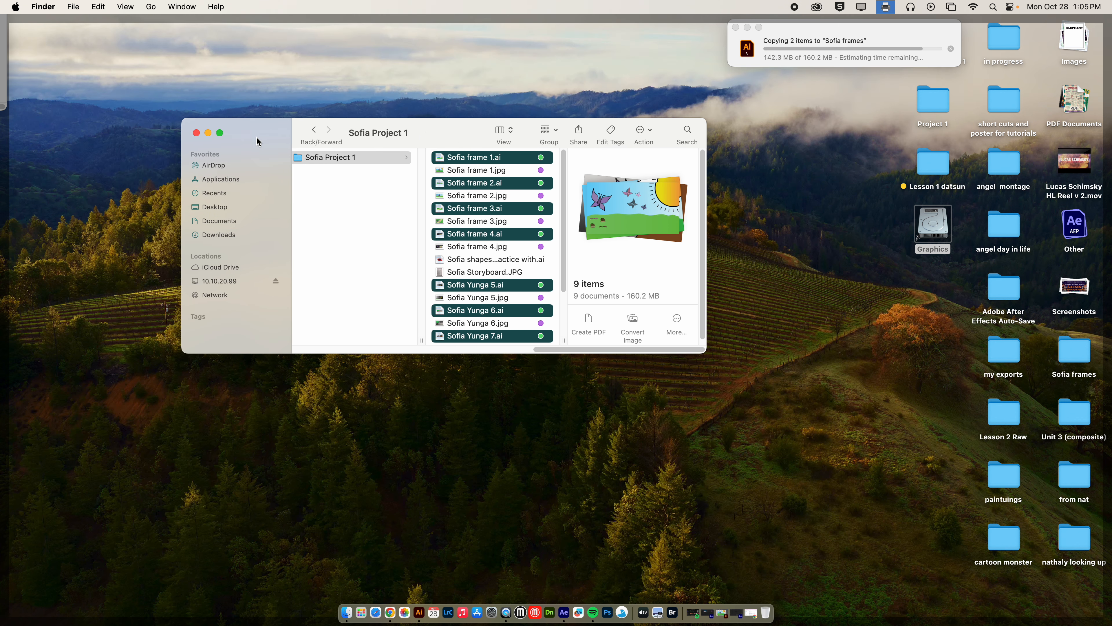
pyautogui.click(197, 132)
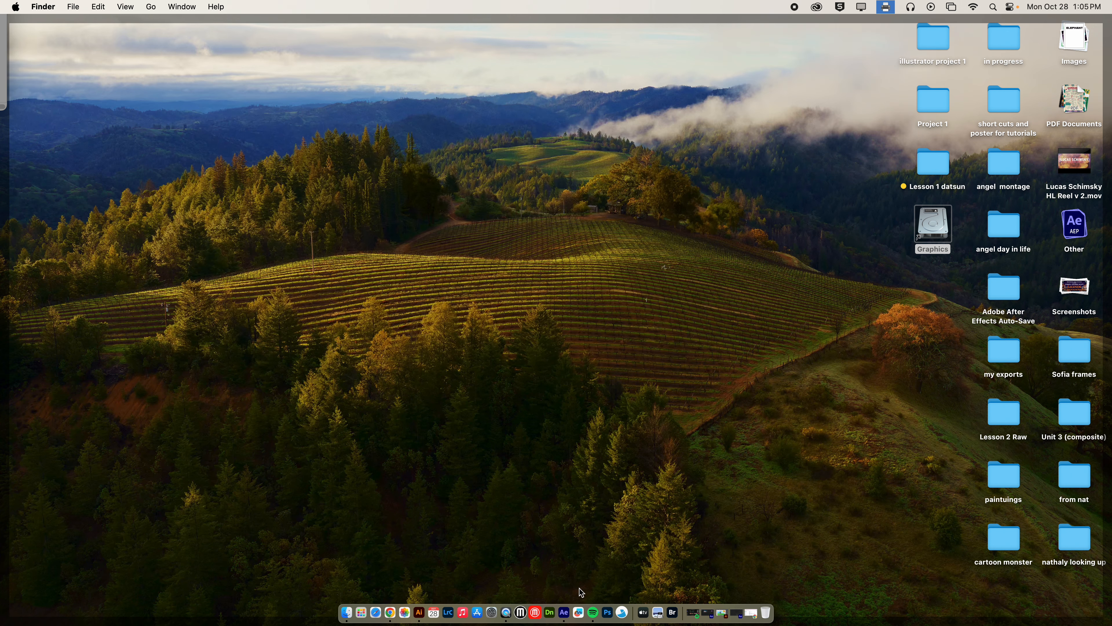
# Step: Quit Illustrator, launch After Effects 2025 from Launchpad, then force-quit it
pyautogui.rightClick(419, 611)
pyautogui.click(430, 586)
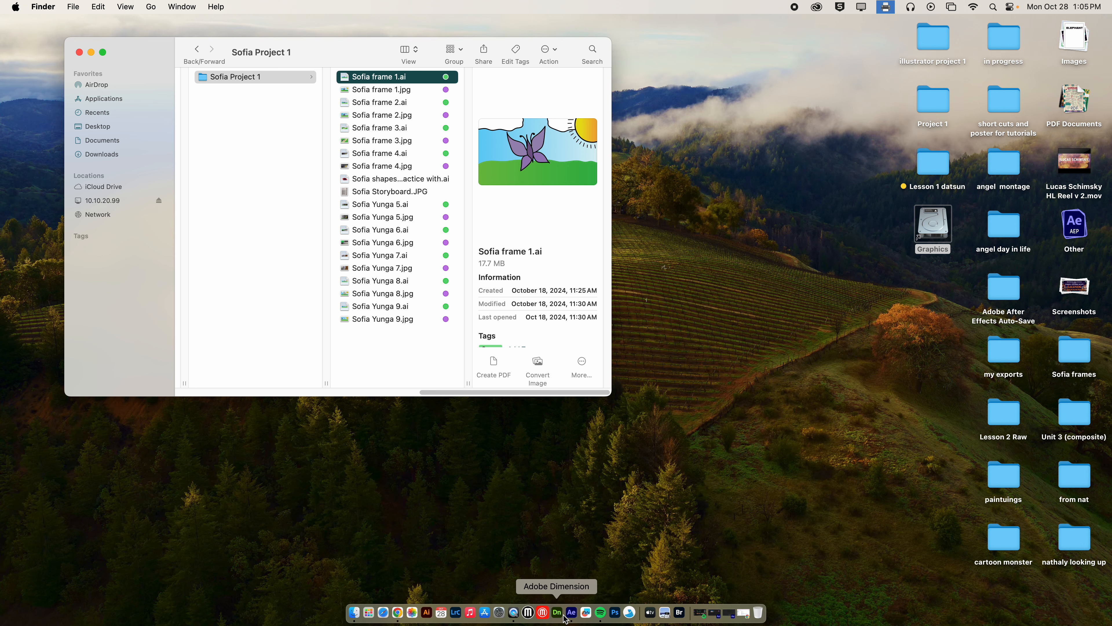
pyautogui.click(369, 614)
pyautogui.scroll(-2, 611, 550)
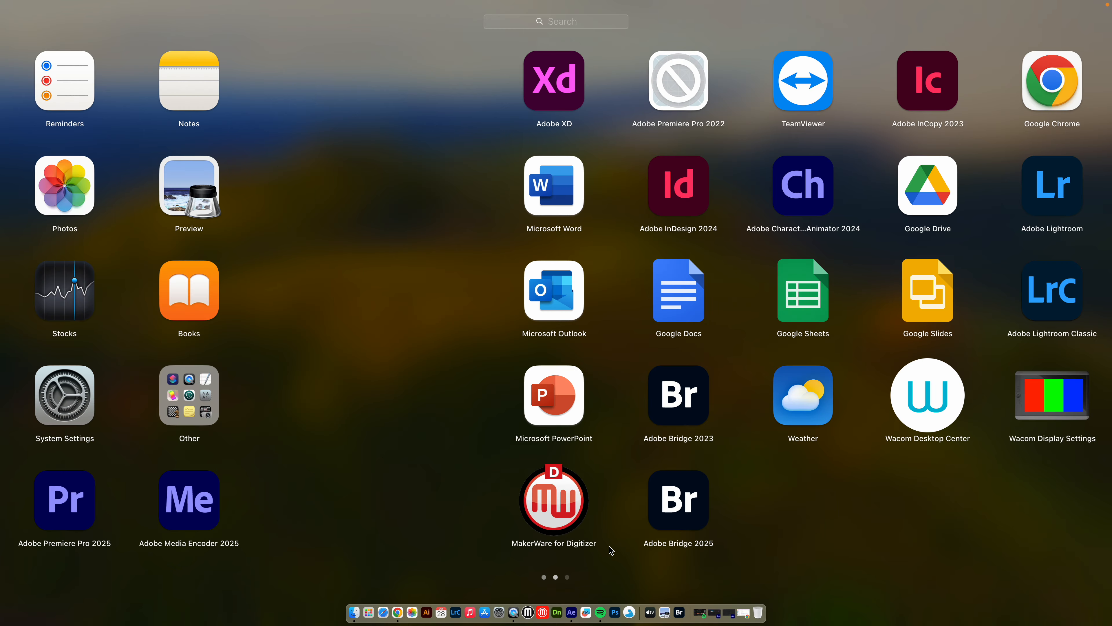
pyautogui.moveTo(678, 513); pyautogui.dragTo(594, 518)
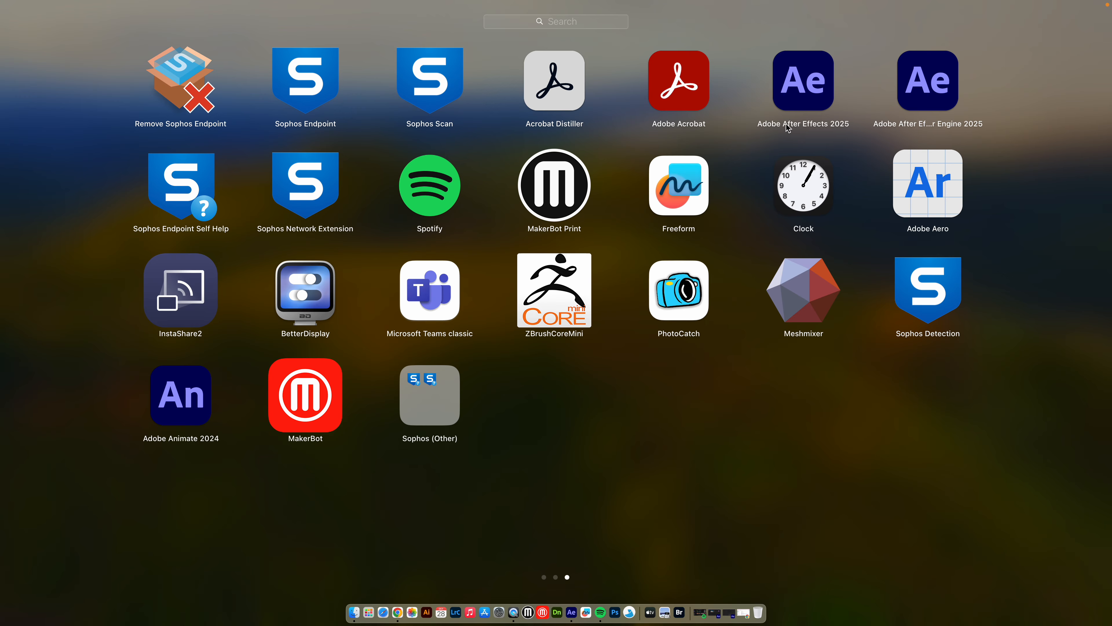
pyautogui.click(812, 93)
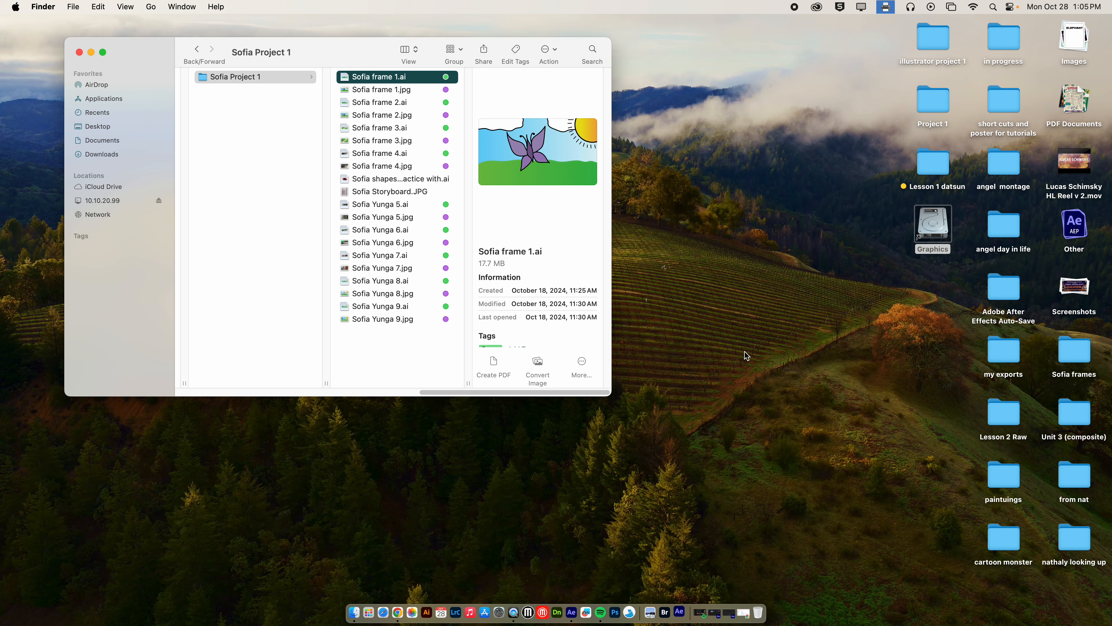
pyautogui.rightClick(682, 597)
pyautogui.click(681, 579)
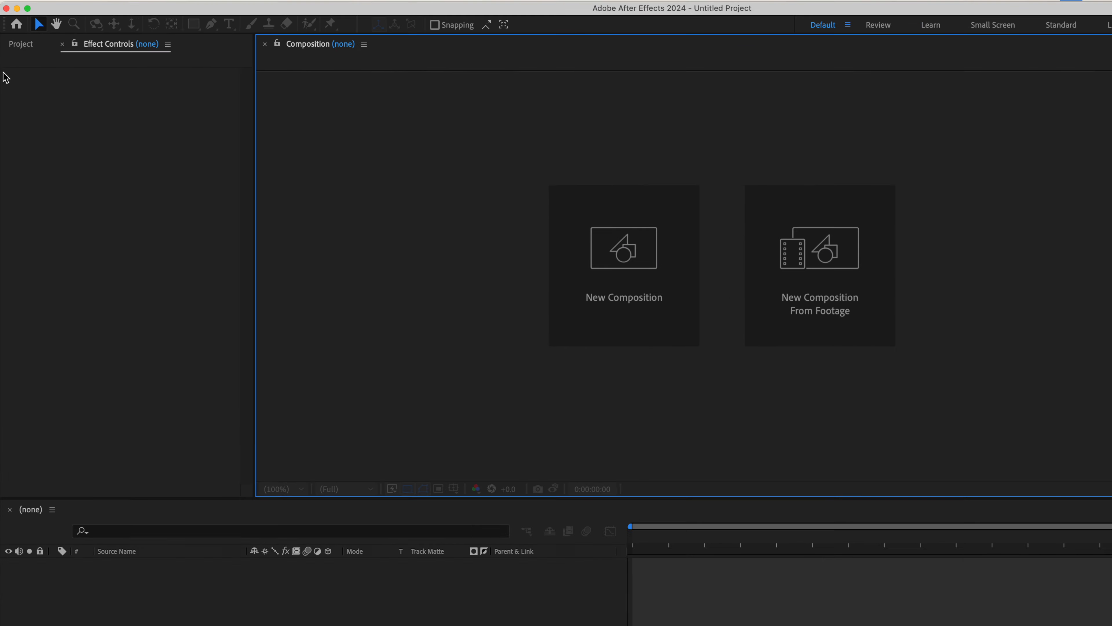
# Step: Open Import File from the Project panel and select Sofia frame 1.ai inside Sofia frames
pyautogui.click(14, 45)
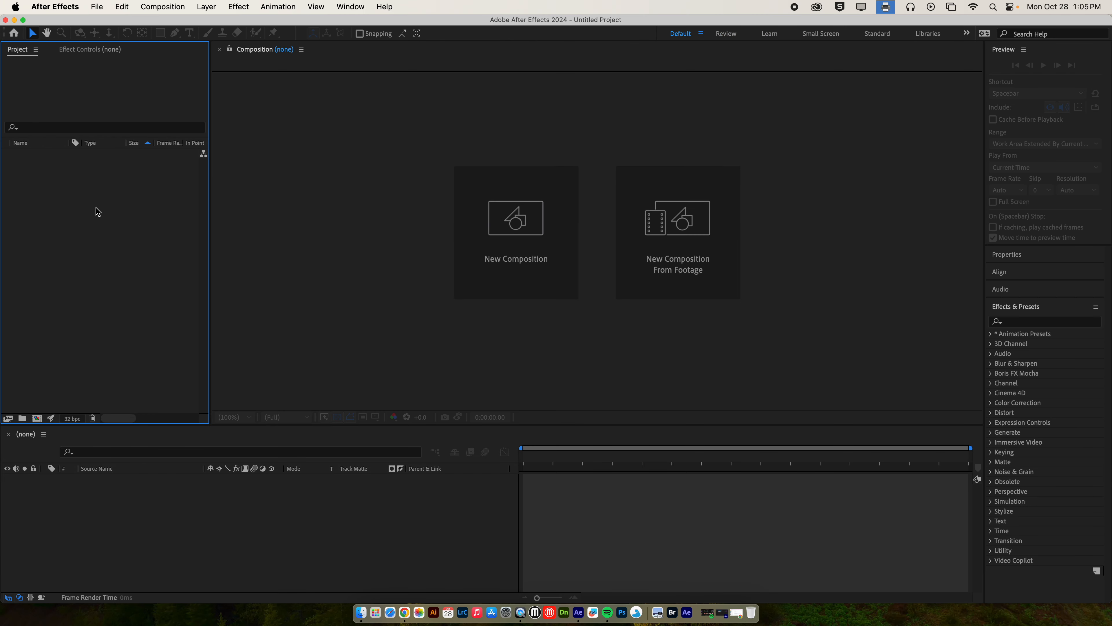
pyautogui.doubleClick(92, 207)
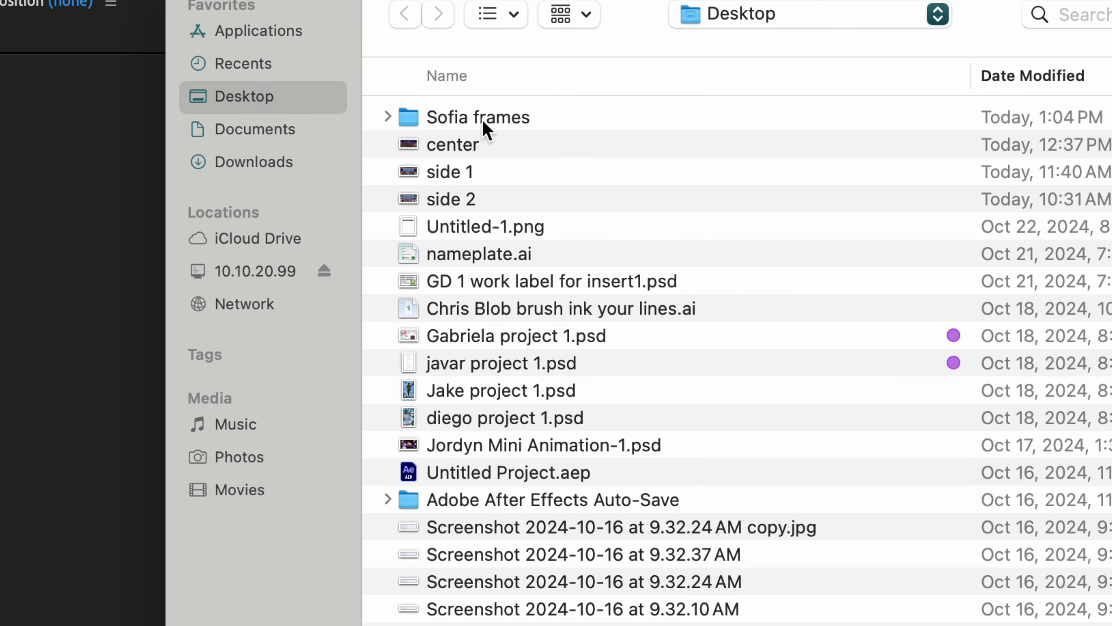
pyautogui.click(485, 128)
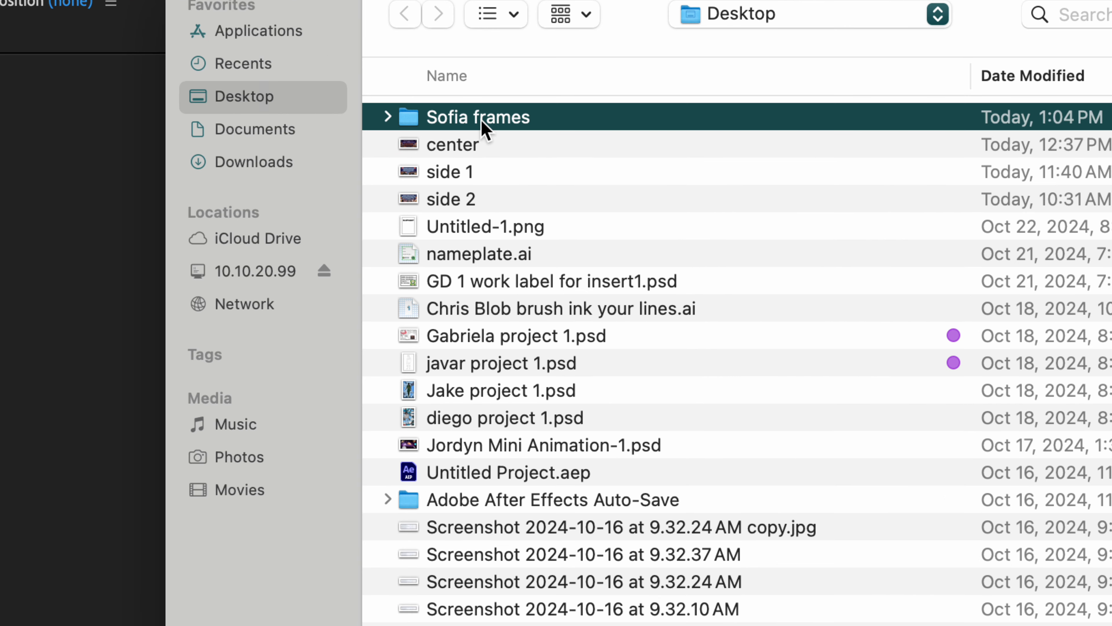
pyautogui.doubleClick(414, 125)
pyautogui.click(529, 127)
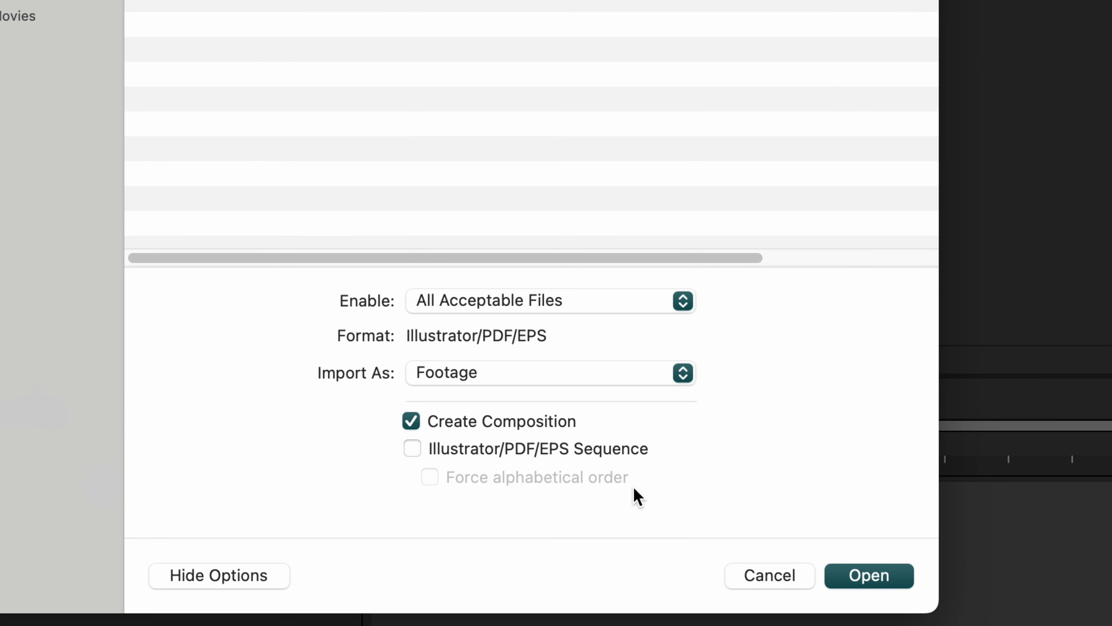
# Step: Import Sofia frame 1.ai as Composition - Retain Layer Sizes
pyautogui.click(504, 375)
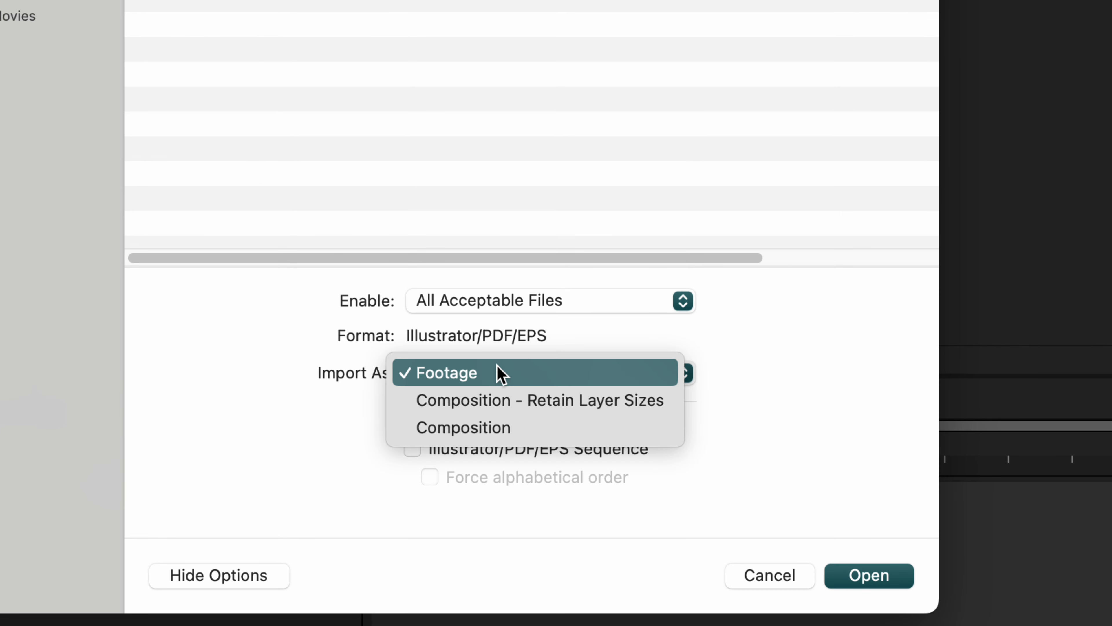
pyautogui.click(504, 409)
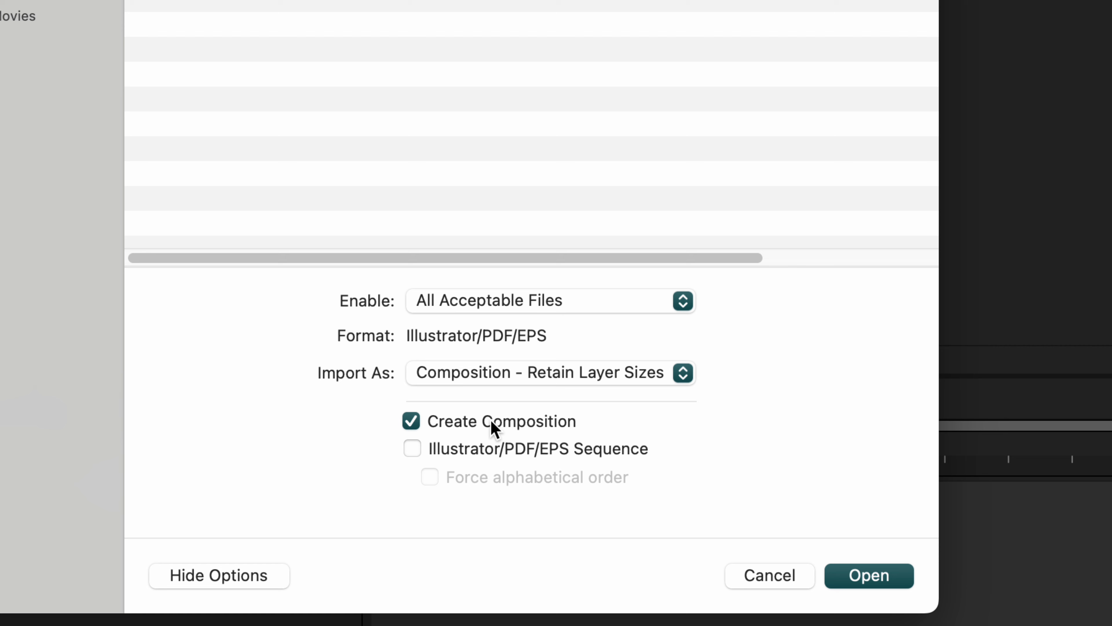
pyautogui.click(880, 579)
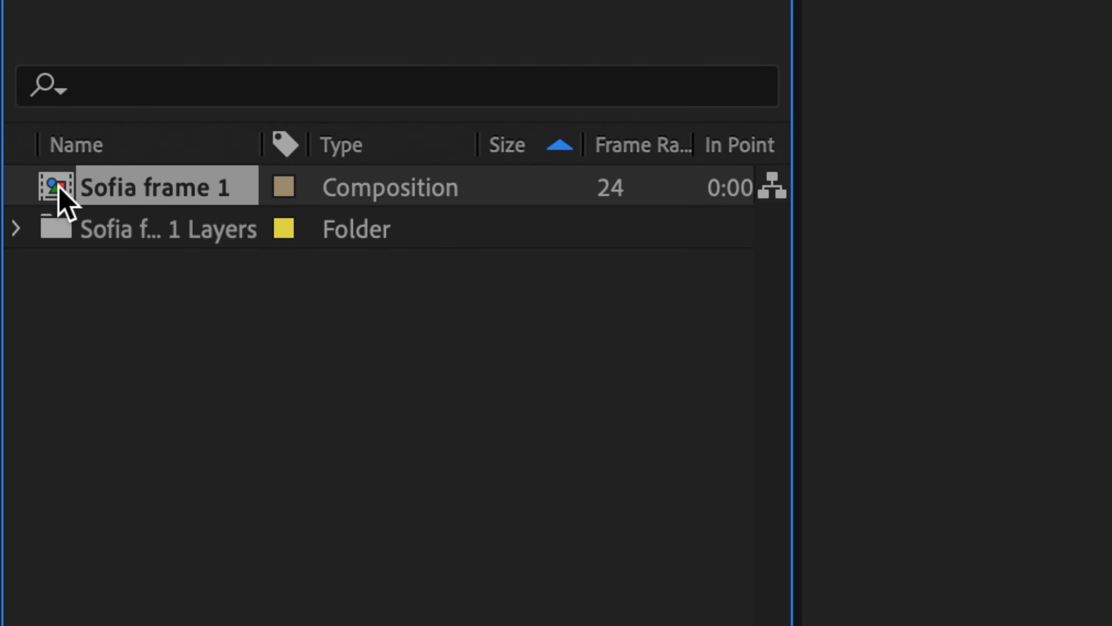
# Step: Expand the Sofia frame 1 Layers folder to check its six layers, then collapse it
pyautogui.click(16, 227)
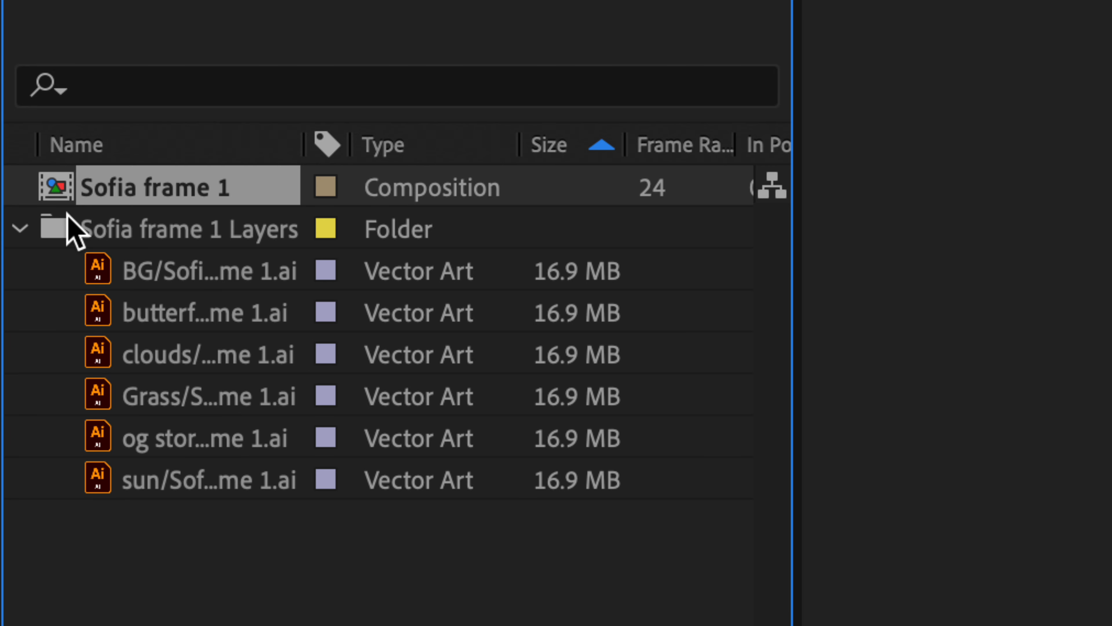
pyautogui.click(19, 228)
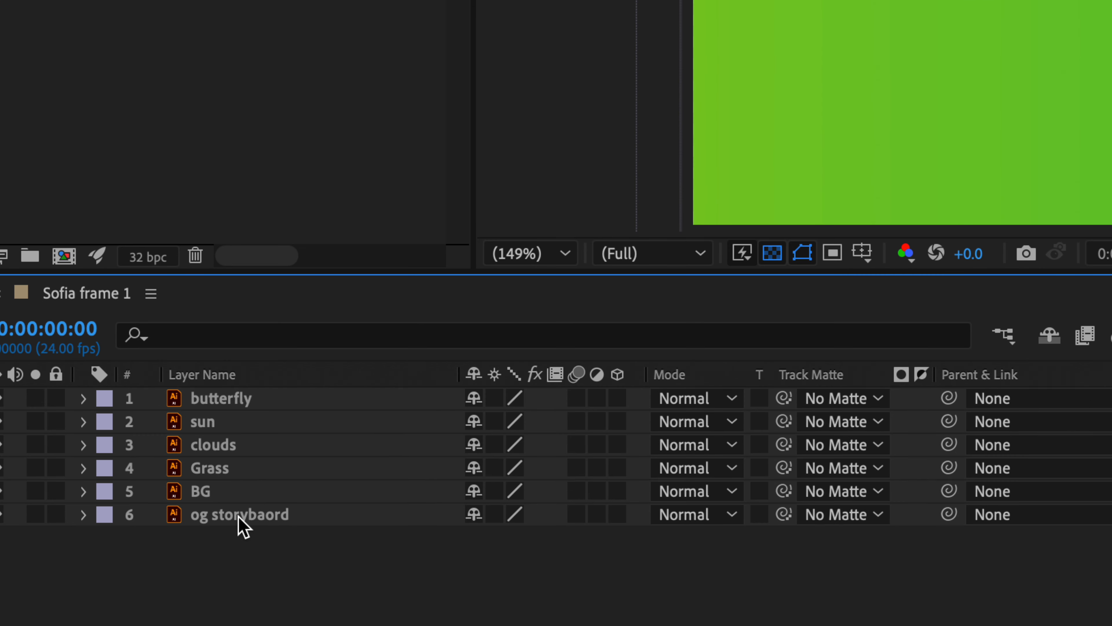
# Step: Hide and delete the og storybaord layer, leaving the five artwork layers from butterfly to BG
pyautogui.click(230, 521)
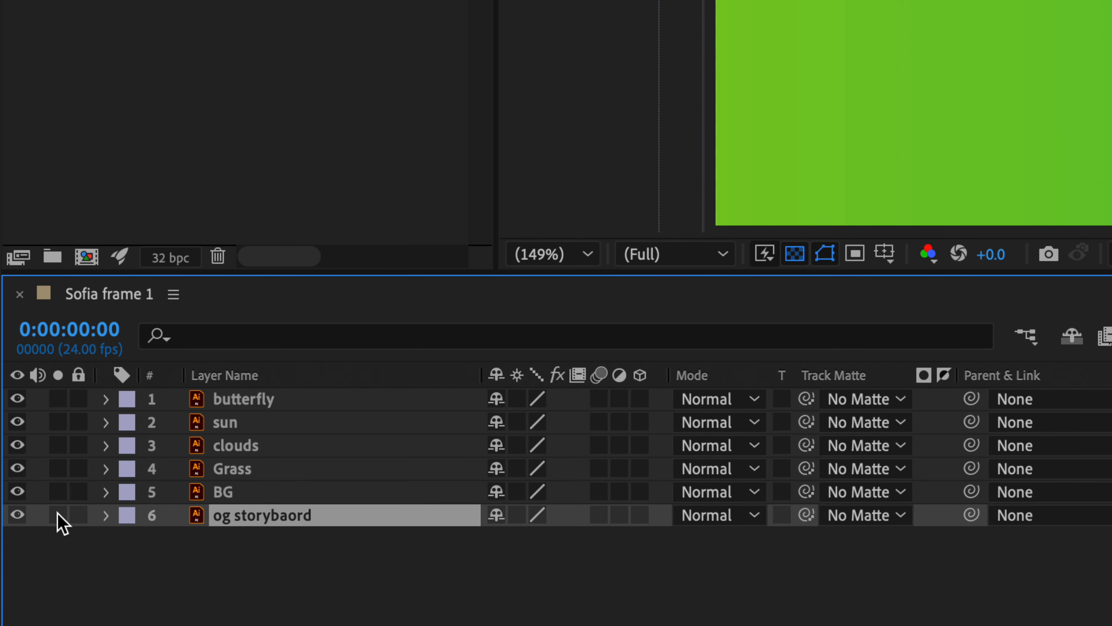
pyautogui.click(17, 515)
pyautogui.press('Delete')
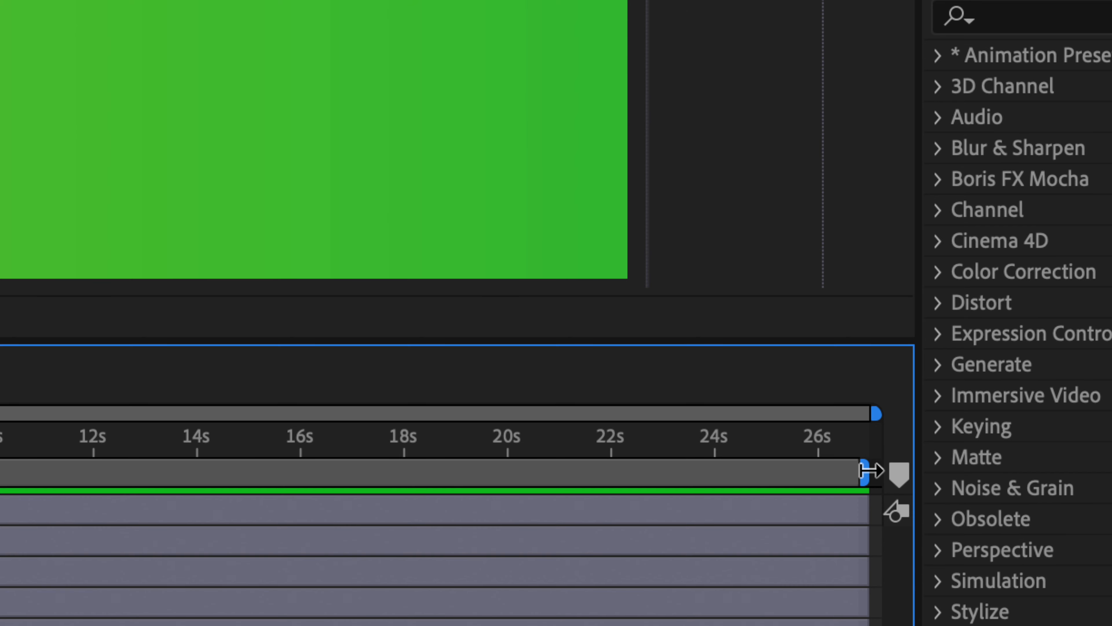
# Step: Pull the work area end back to about 3 seconds and zoom the timeline ruler in
pyautogui.moveTo(876, 467)
pyautogui.mouseDown()
pyautogui.moveTo(221, 473)
pyautogui.moveTo(8, 455)
pyautogui.moveTo(401, 479)
pyautogui.moveTo(375, 482)
pyautogui.mouseUp()
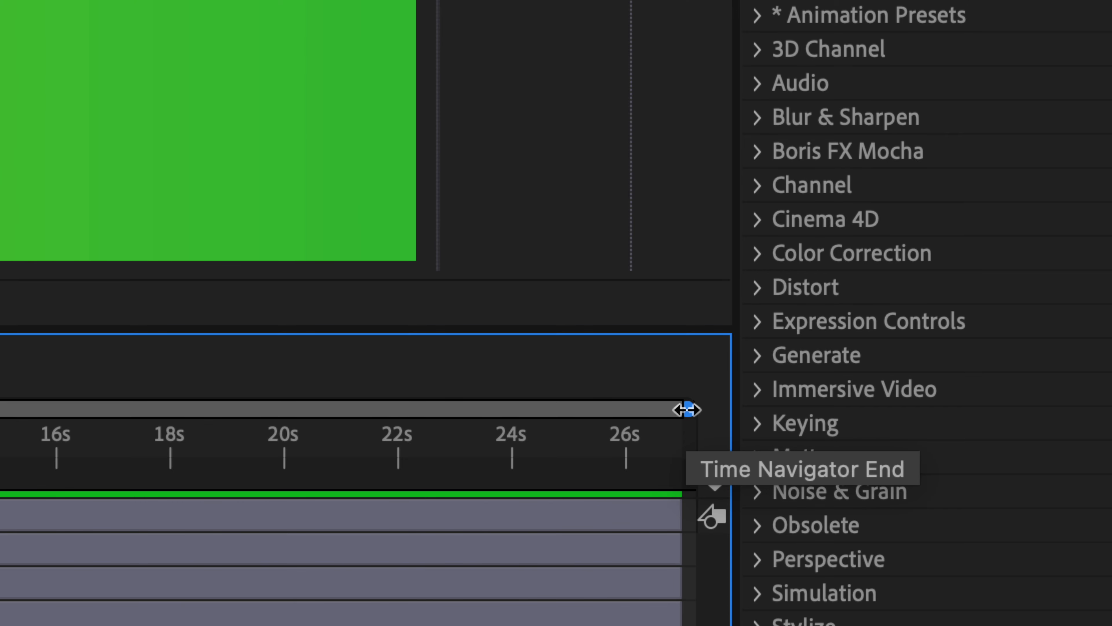
pyautogui.moveTo(687, 410); pyautogui.dragTo(287, 380)
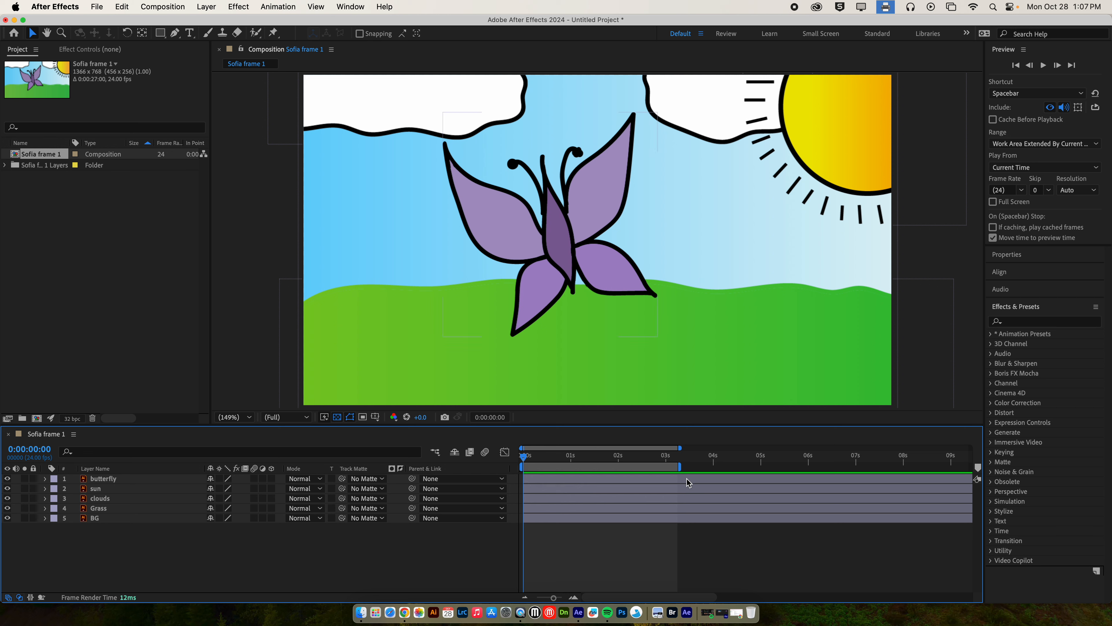
# Step: Select all five layers and set the current time to 0:00:03:06
pyautogui.click(696, 479)
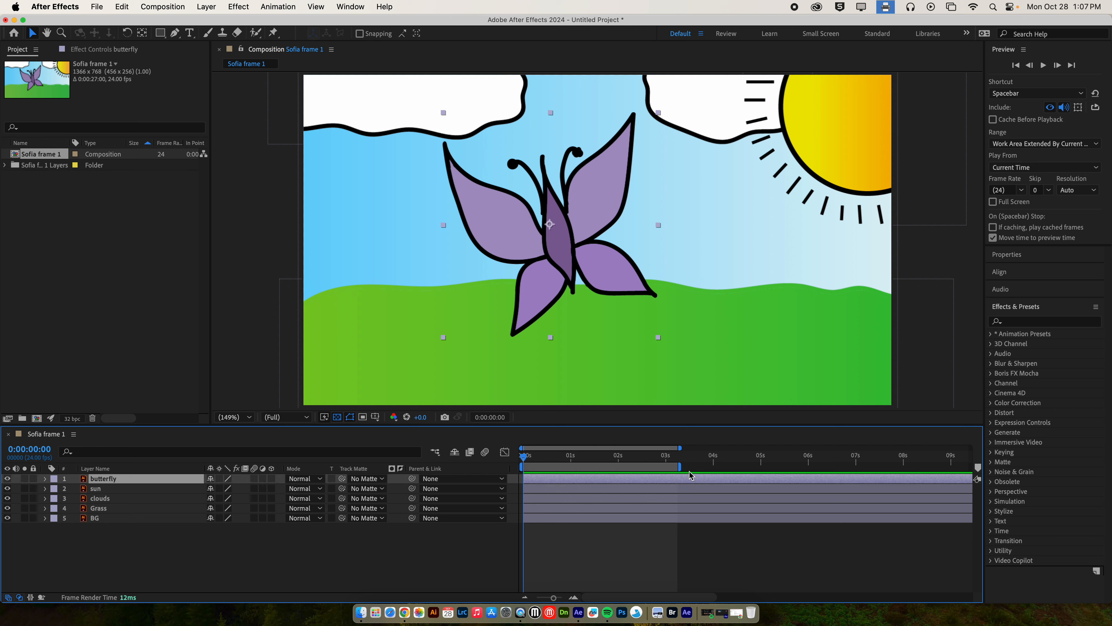
pyautogui.keyDown('shift'); pyautogui.click(693, 520); pyautogui.keyUp('shift')
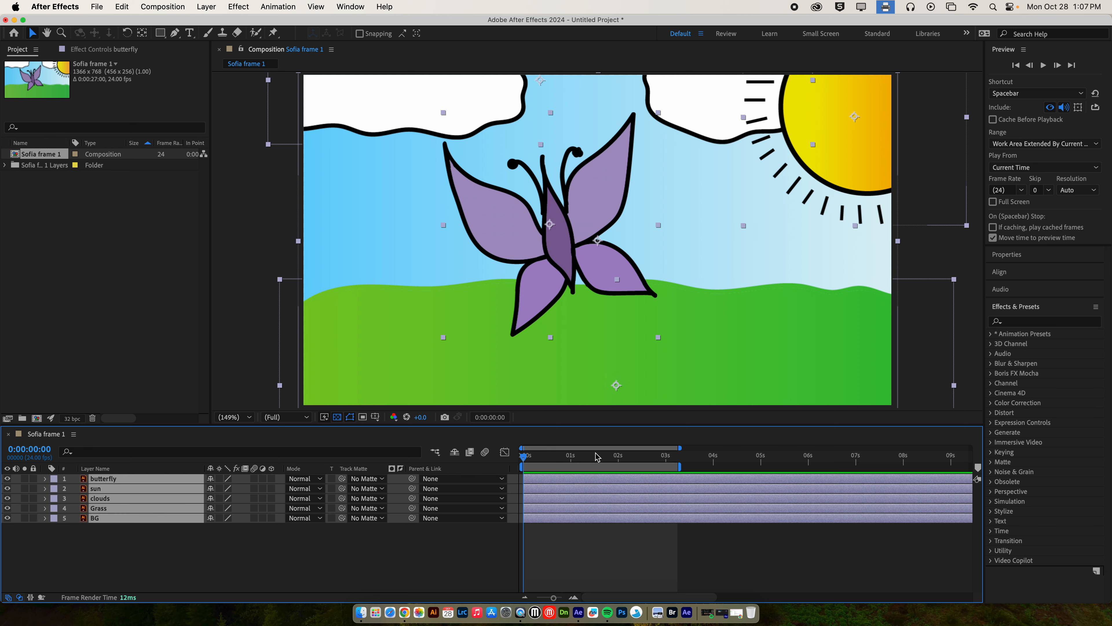
pyautogui.moveTo(523, 457); pyautogui.dragTo(680, 459)
pyautogui.moveTo(680, 458); pyautogui.dragTo(678, 457)
# Step: Split the layers at 0:00:03:06, delete the parts after it, and show safe-margin guides
pyautogui.click(124, 9)
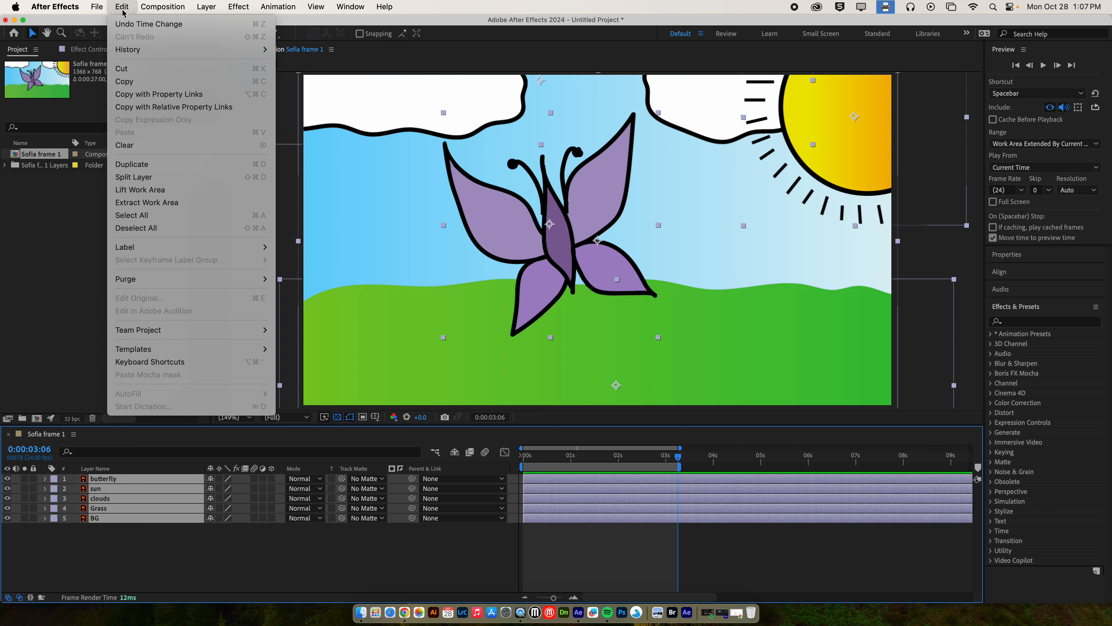
pyautogui.click(165, 183)
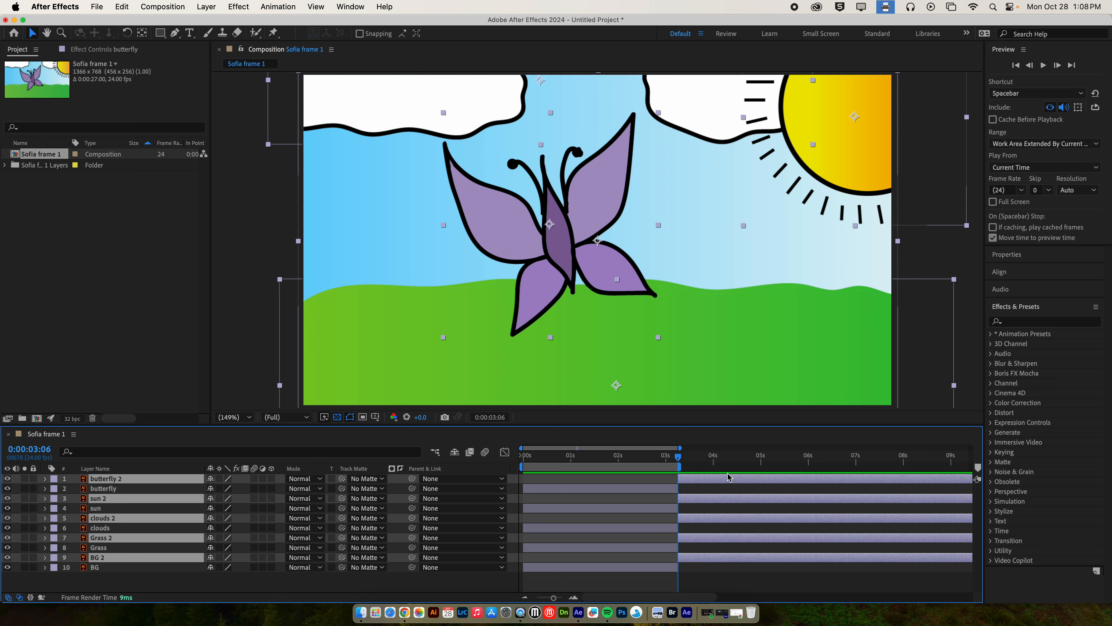
pyautogui.press('Delete')
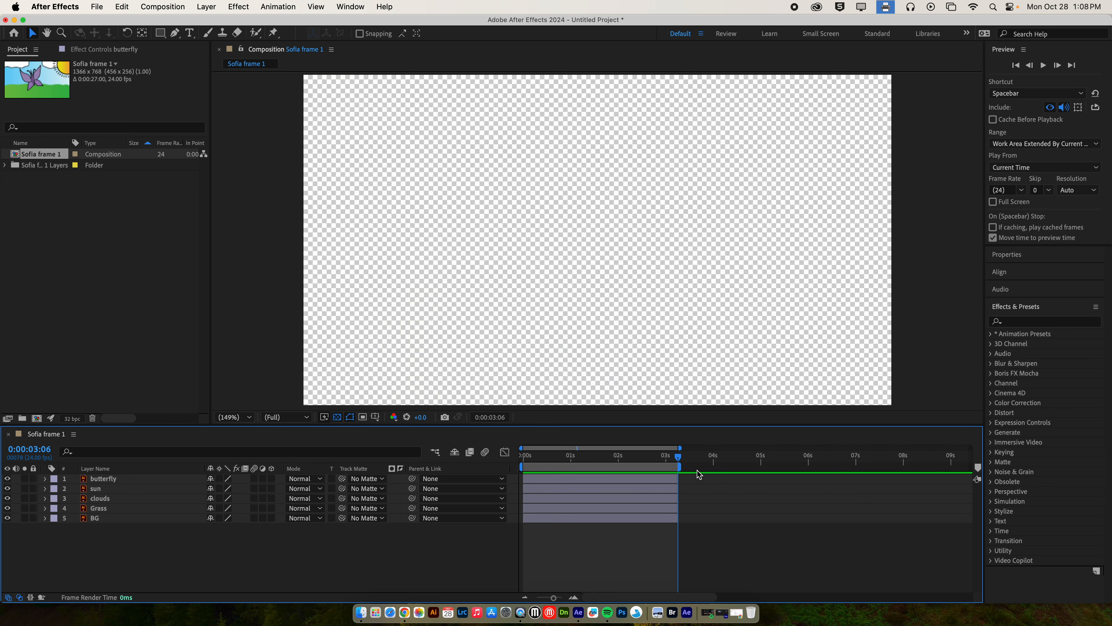
pyautogui.moveTo(678, 460); pyautogui.dragTo(503, 454)
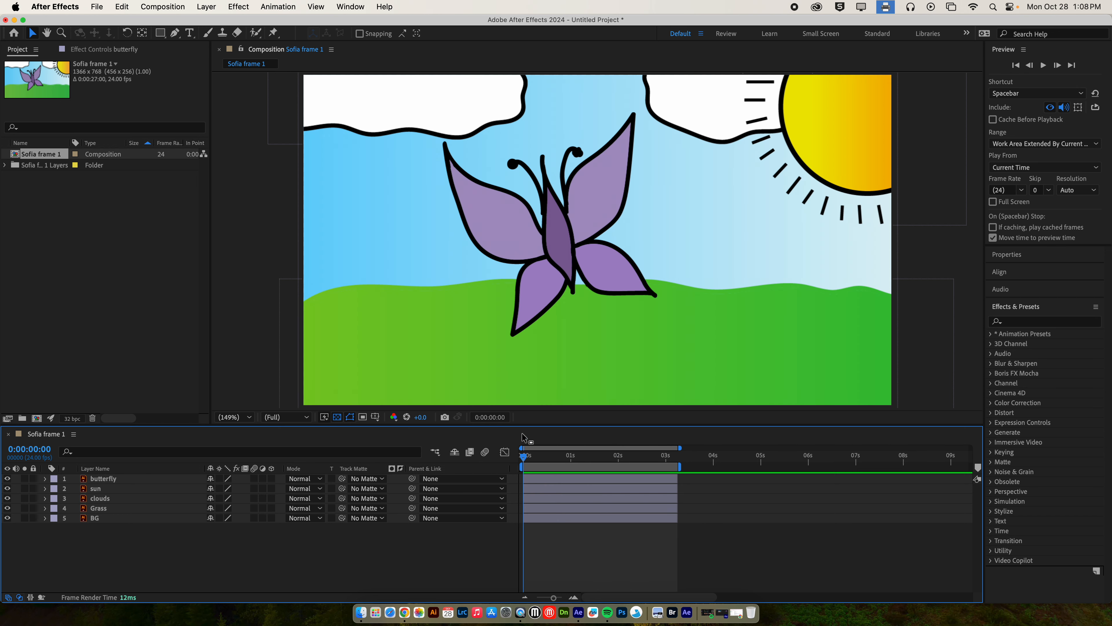
pyautogui.click(362, 417)
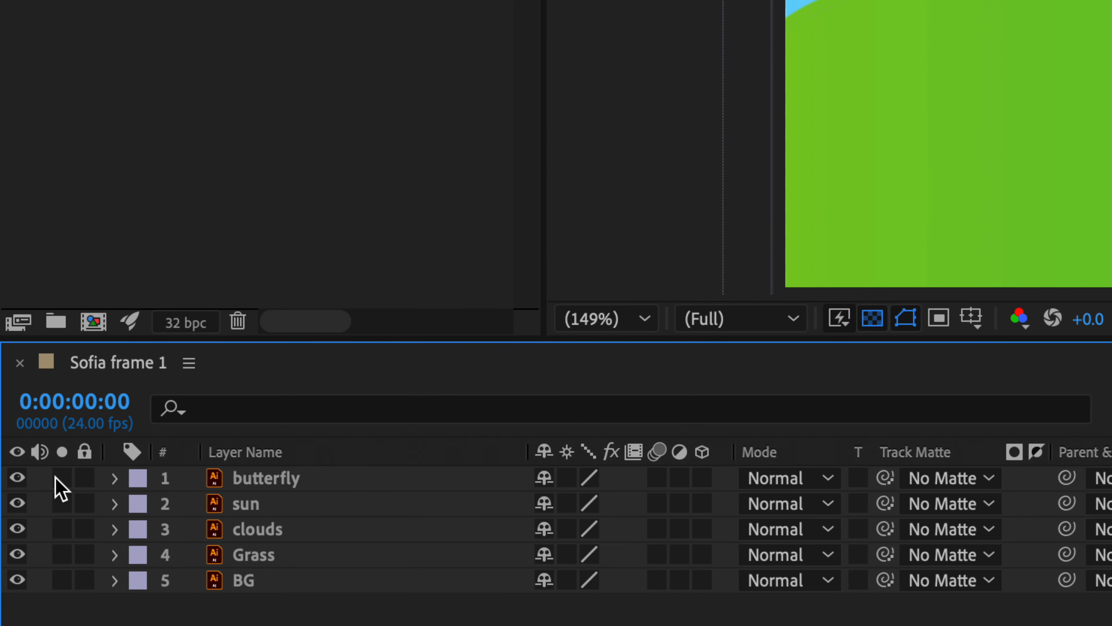
# Step: Expand the butterfly's Transform group, showing Position 572.3,347.4, Scale 100%, Rotation 0°, Opacity 100%
pyautogui.click(18, 478)
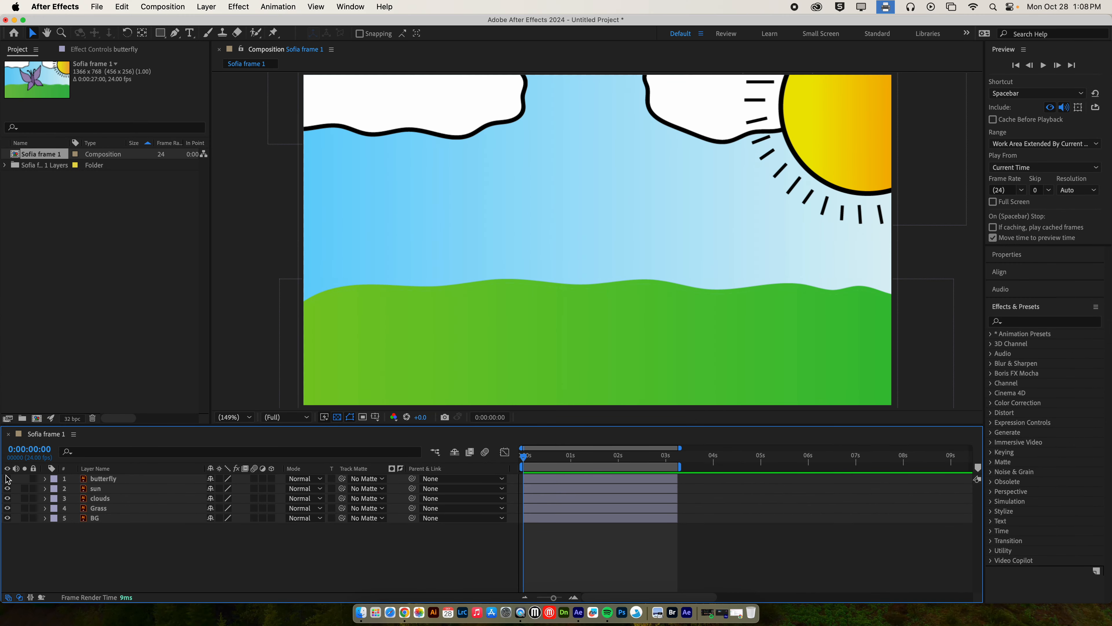
pyautogui.click(8, 478)
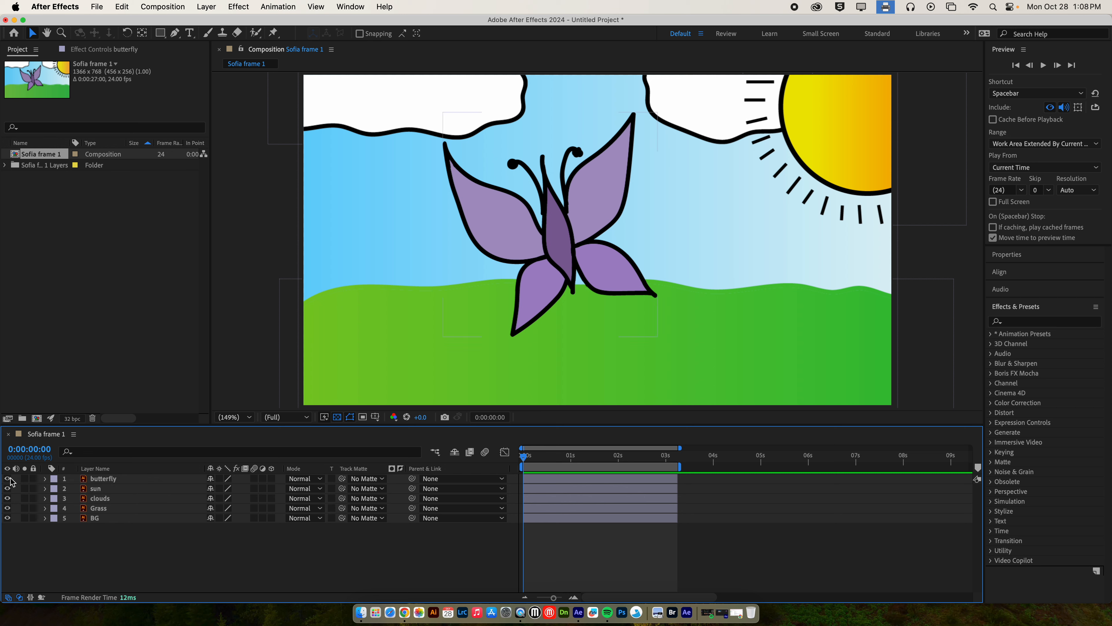
pyautogui.click(125, 480)
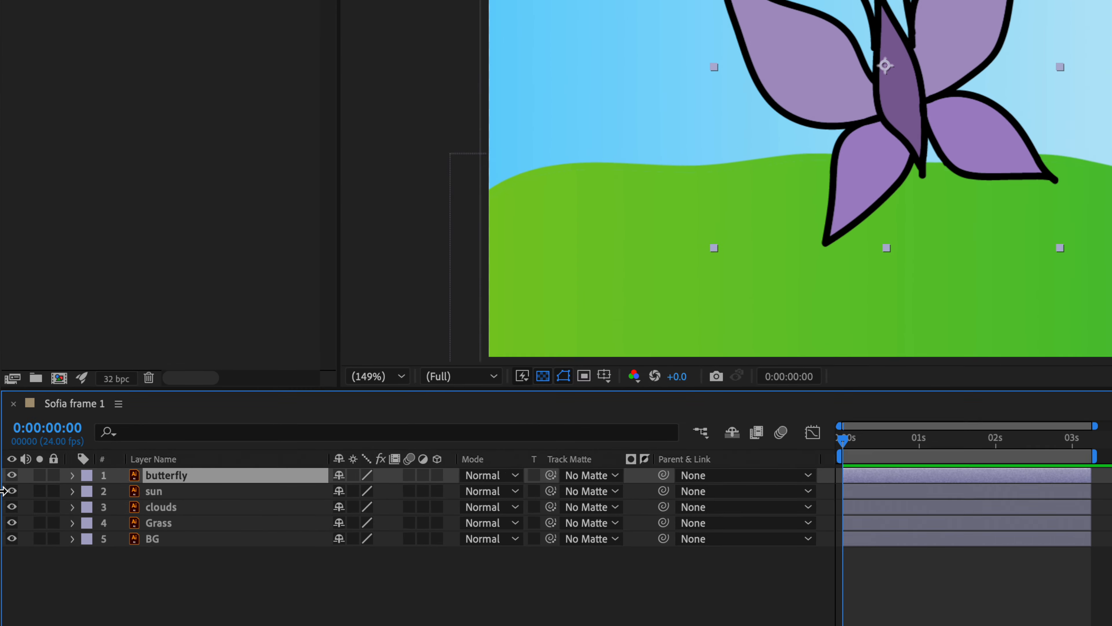
pyautogui.click(72, 475)
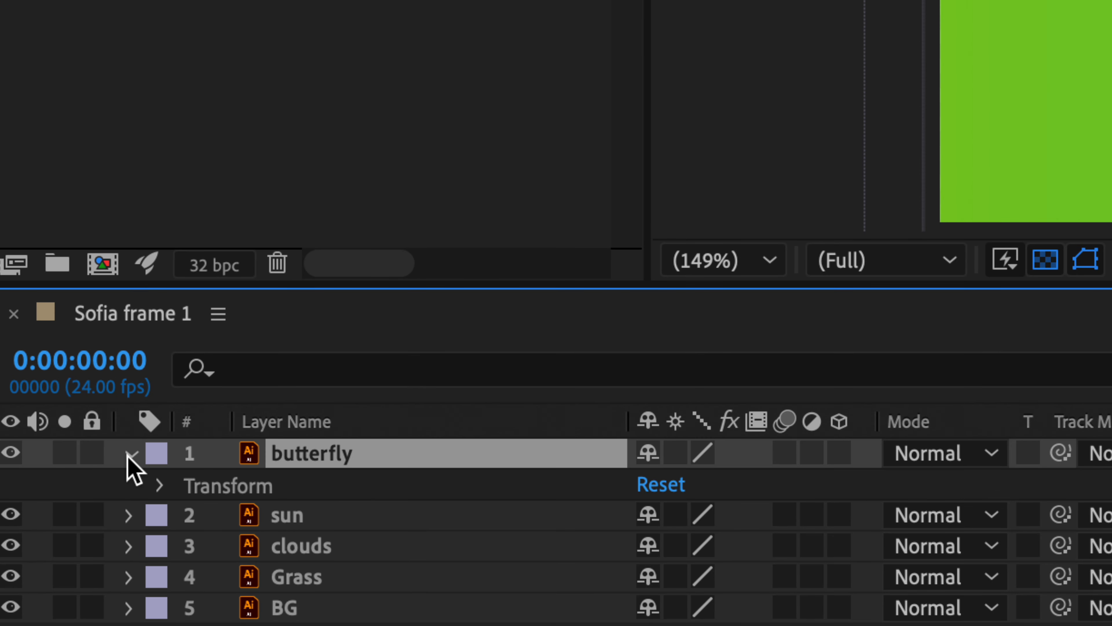
pyautogui.click(161, 486)
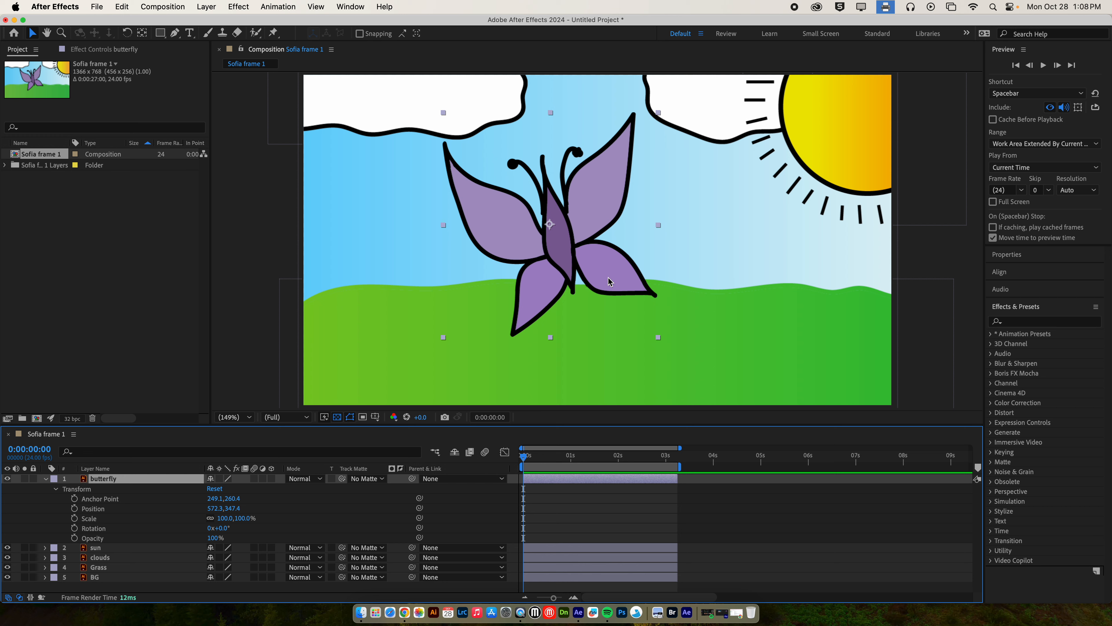
# Step: Move the butterfly off the left edge to -263,377, scale it to 29%, and view at 50%
pyautogui.moveTo(533, 456); pyautogui.dragTo(499, 455)
pyautogui.moveTo(589, 202); pyautogui.dragTo(236, 218)
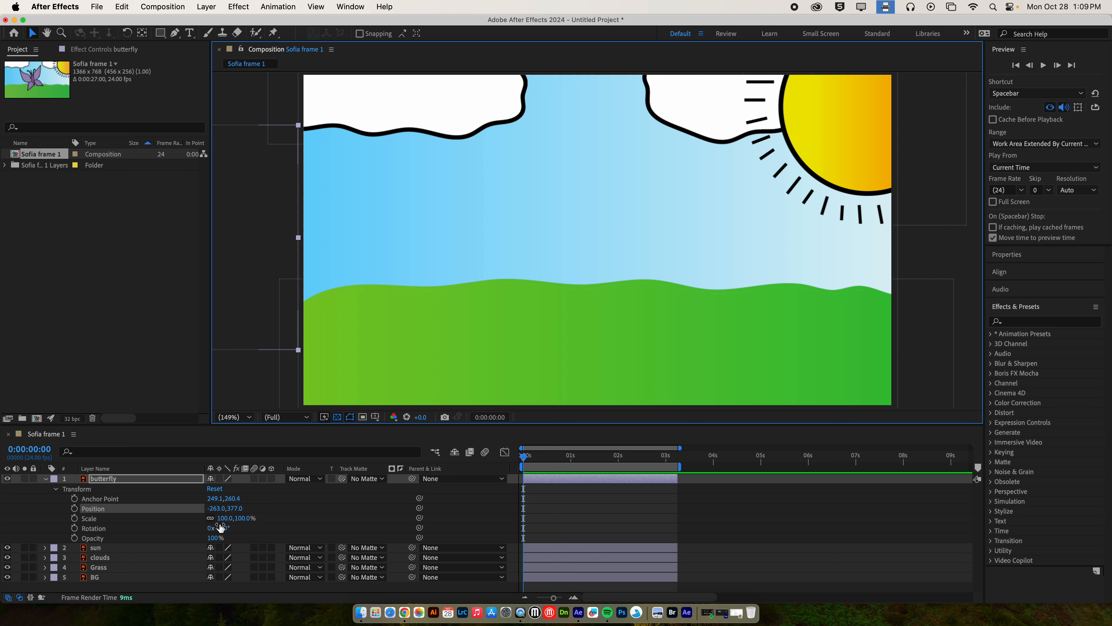
pyautogui.moveTo(244, 519); pyautogui.dragTo(216, 522)
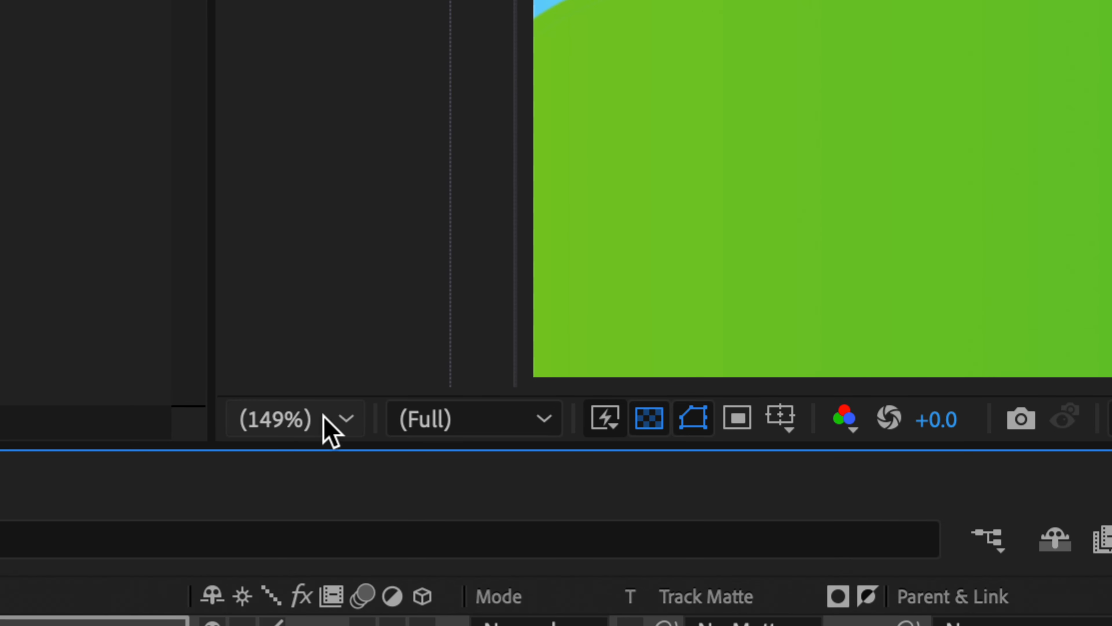
pyautogui.click(325, 419)
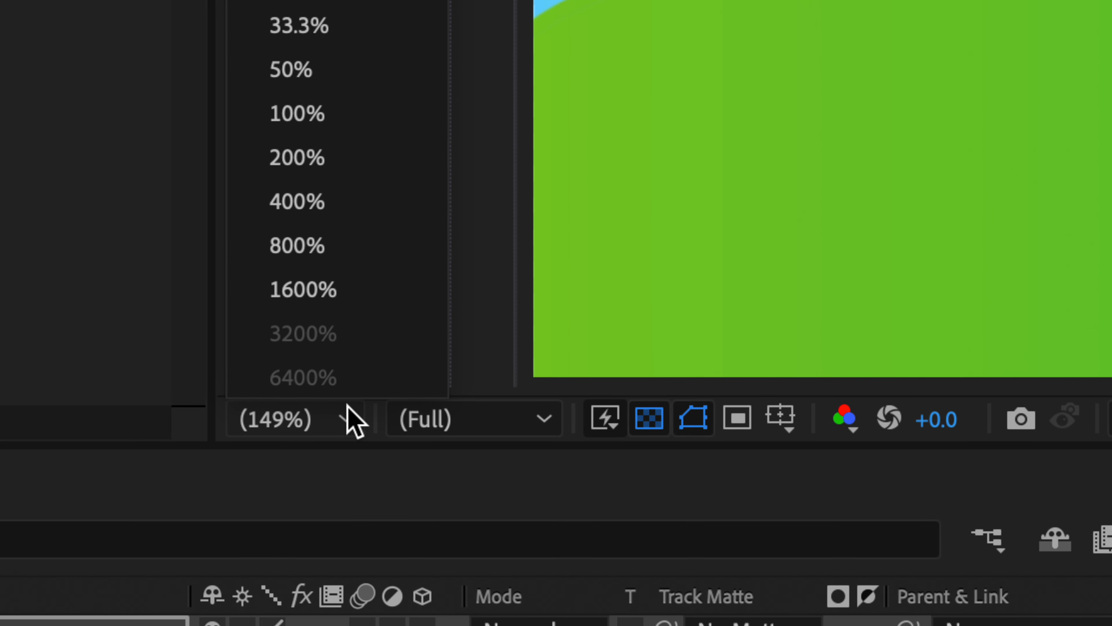
pyautogui.click(322, 61)
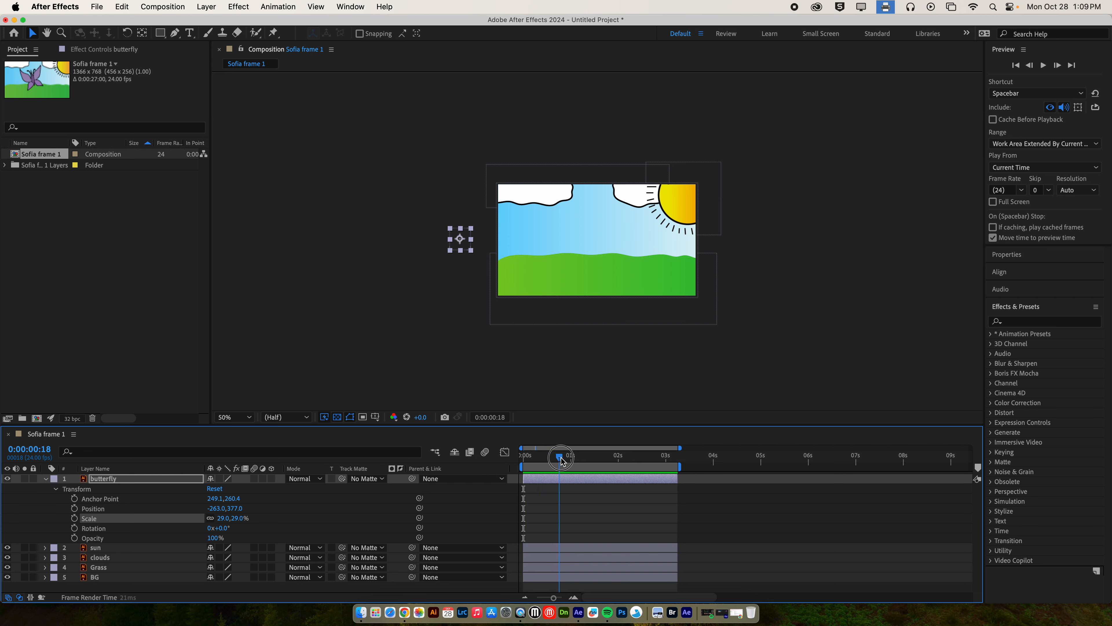
# Step: Keyframe the butterfly's Scale, Position and Rotation at the start, then place it at 673,385 at 0:00:02:00
pyautogui.click(470, 453)
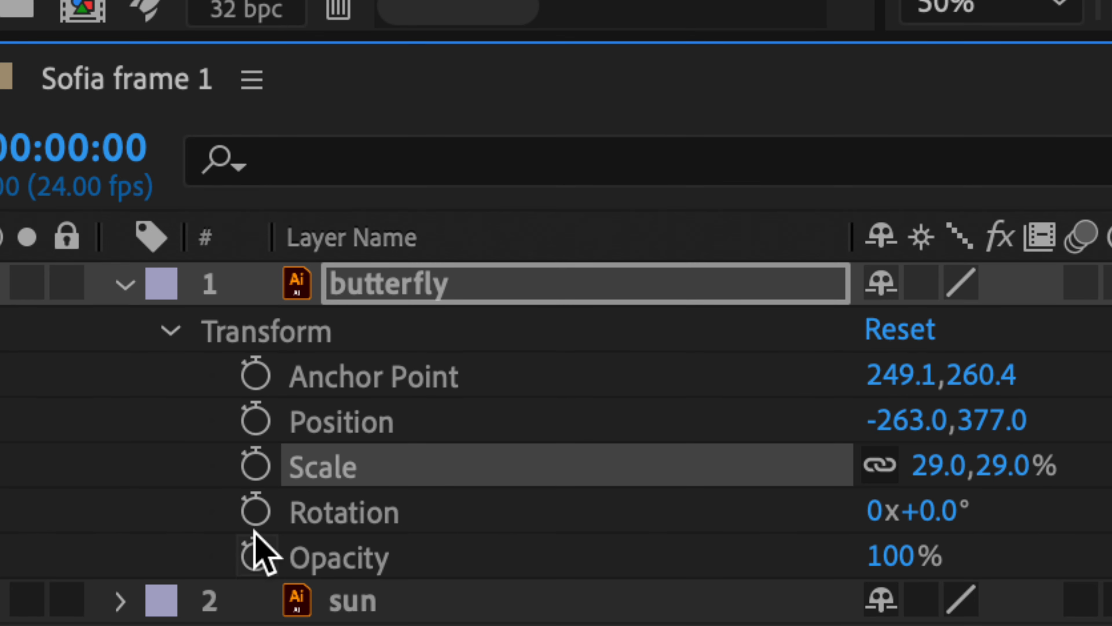
pyautogui.click(250, 464)
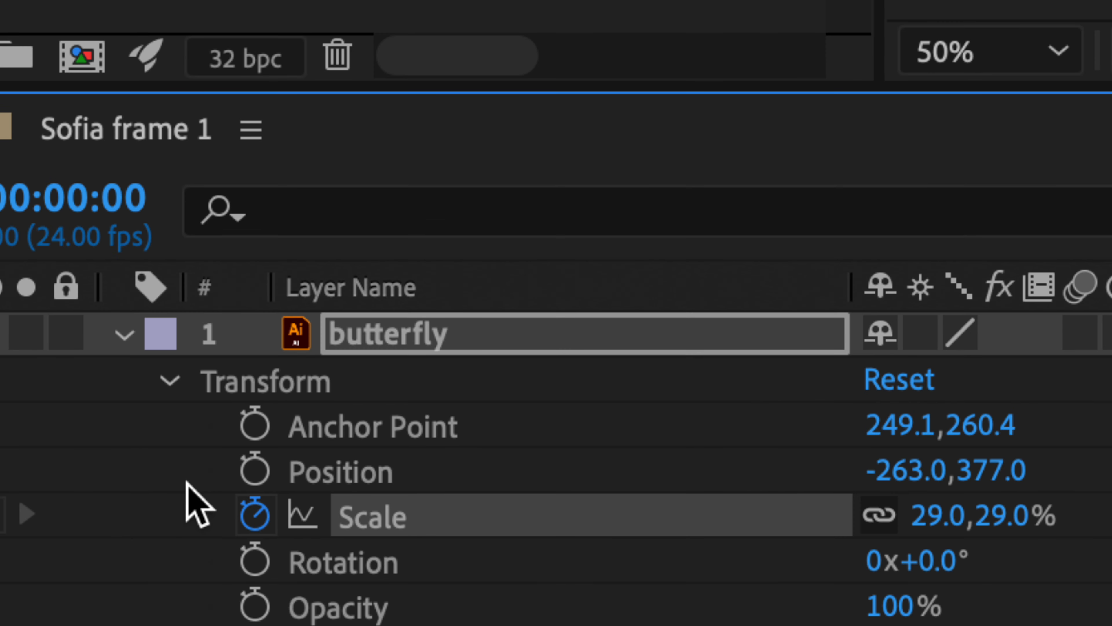
pyautogui.click(220, 480)
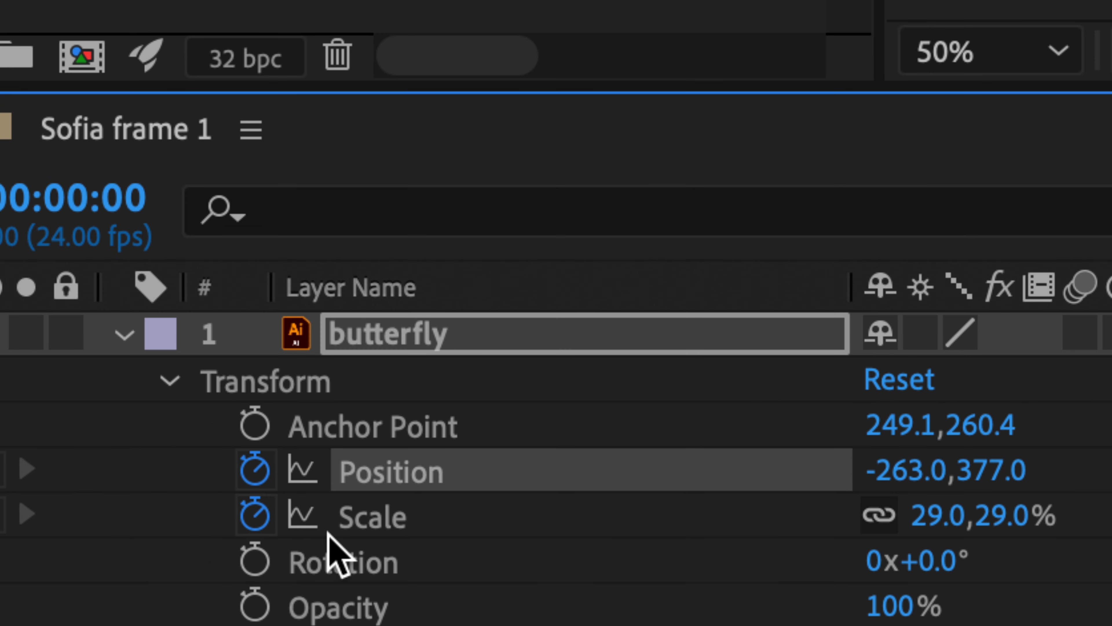
pyautogui.click(254, 559)
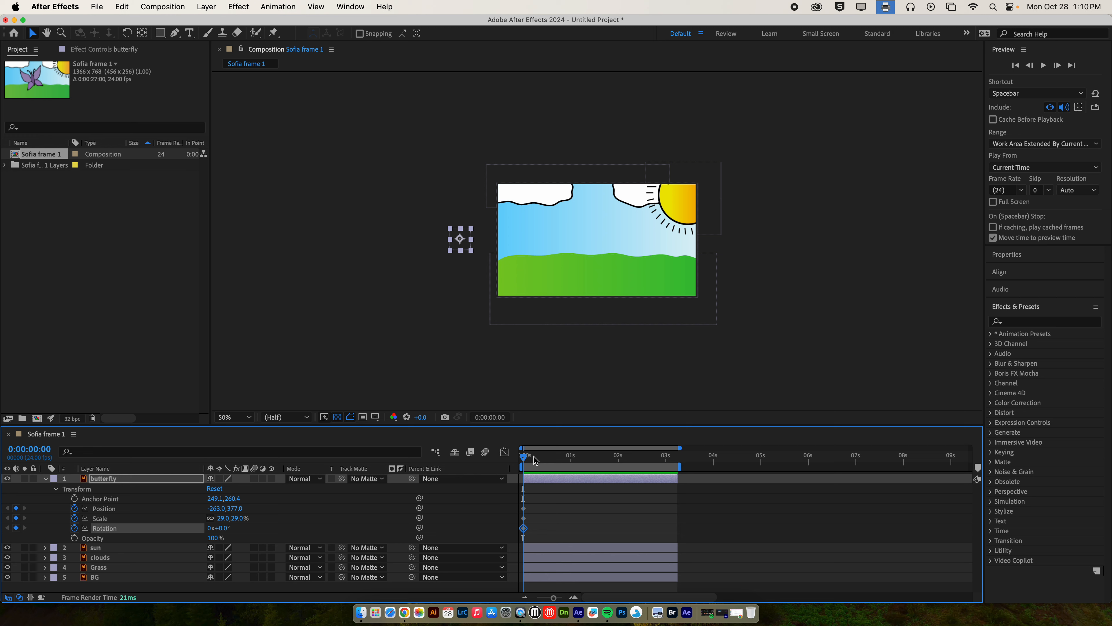
pyautogui.moveTo(530, 458); pyautogui.dragTo(618, 457)
pyautogui.moveTo(470, 251); pyautogui.dragTo(603, 250)
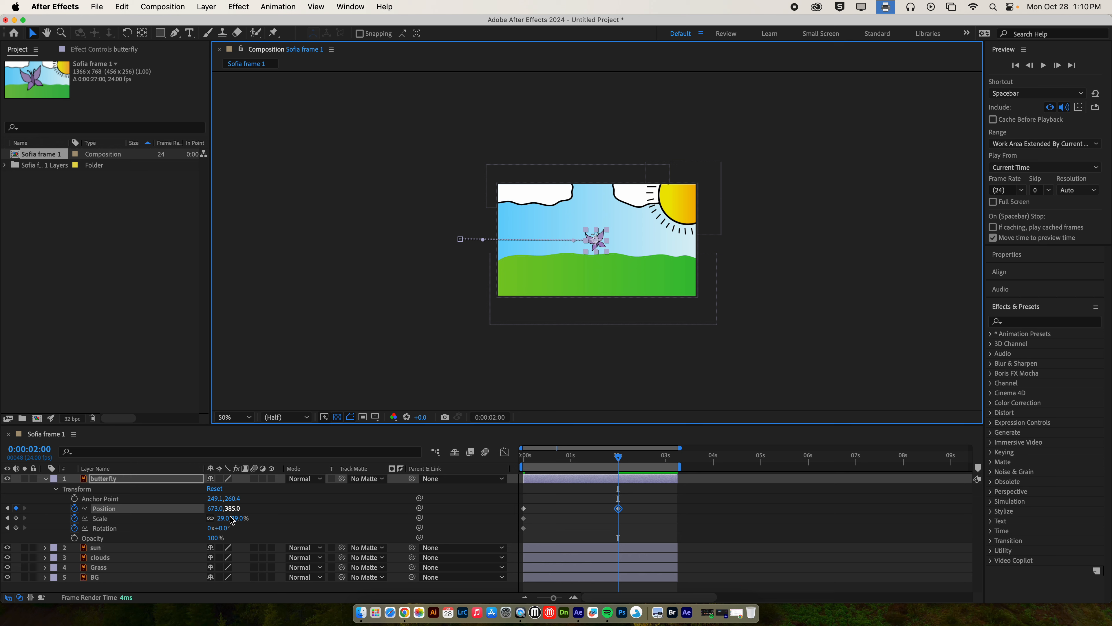
# Step: Scale the butterfly up to 81% at the 2-second mark
pyautogui.click(608, 253)
pyautogui.press('super+z')
pyautogui.keyDown('shift'); pyautogui.click(608, 252); pyautogui.keyUp('shift')
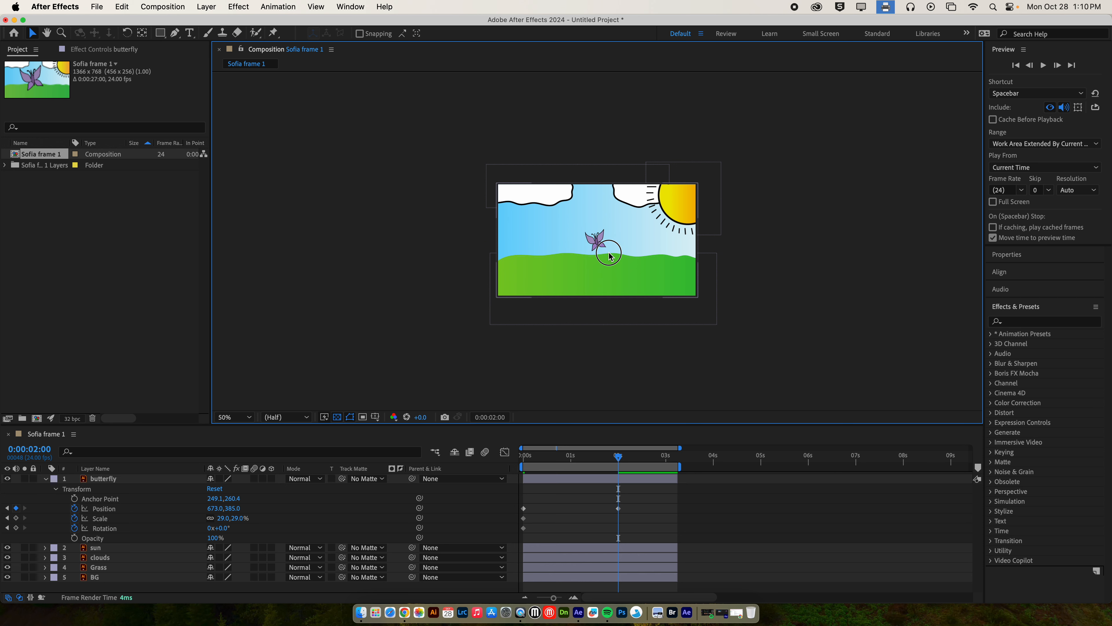
pyautogui.click(600, 243)
pyautogui.moveTo(607, 250); pyautogui.dragTo(617, 258)
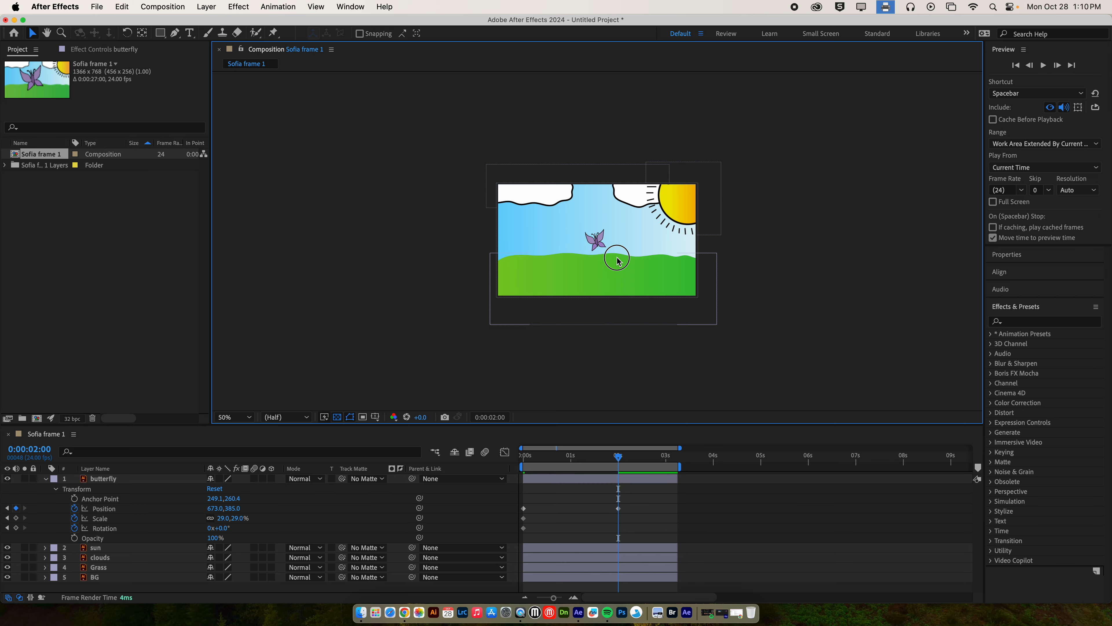
pyautogui.click(598, 240)
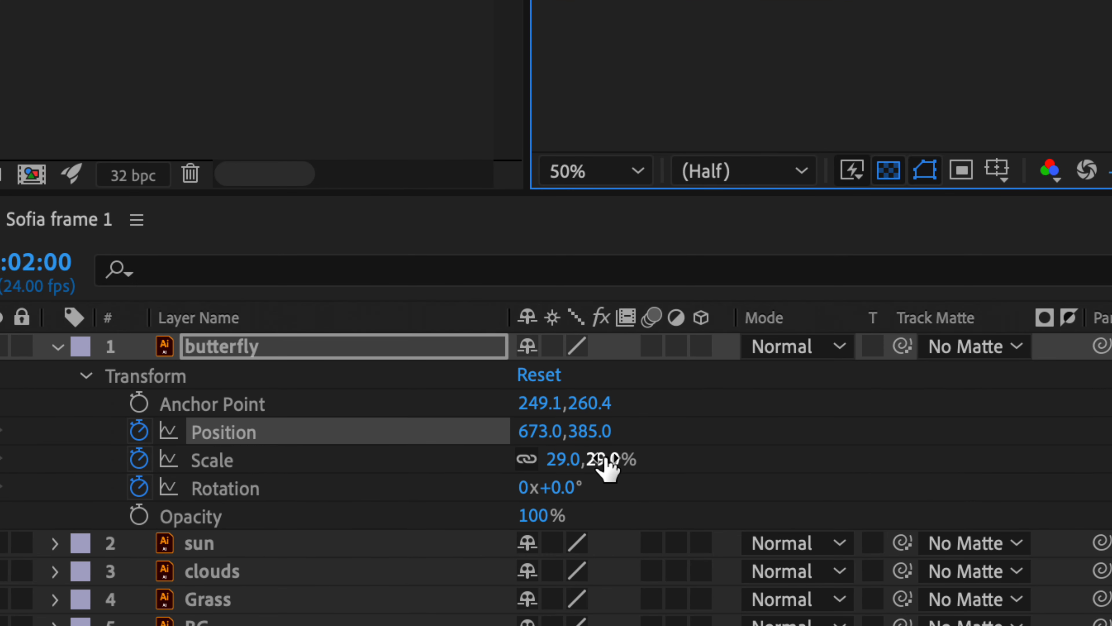
pyautogui.moveTo(606, 459); pyautogui.dragTo(687, 461)
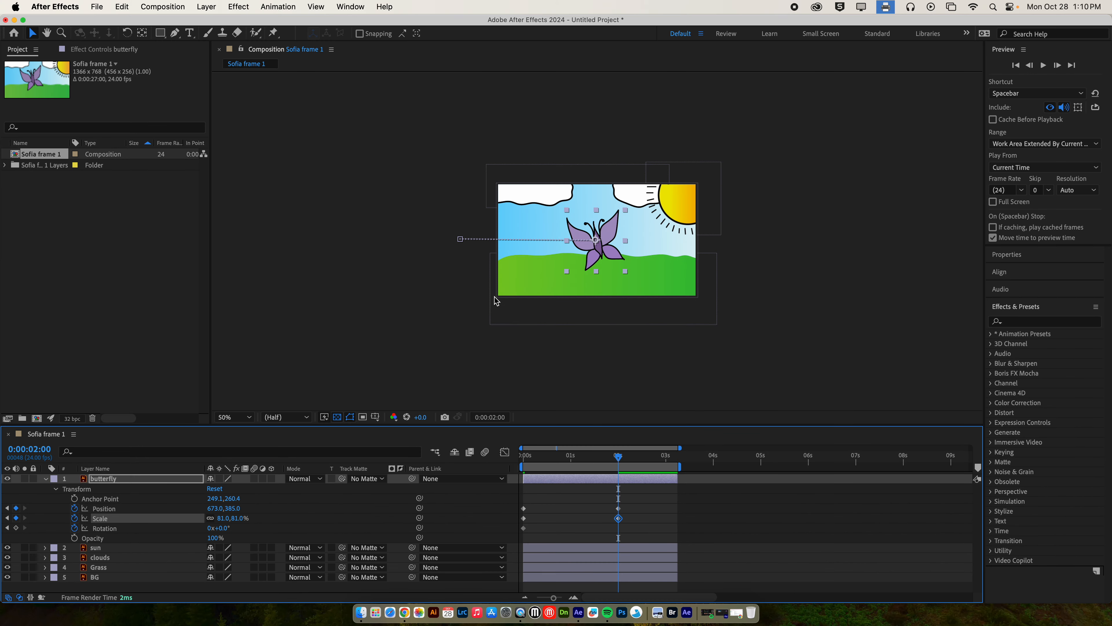
pyautogui.moveTo(619, 460)
pyautogui.mouseDown()
pyautogui.moveTo(510, 461)
pyautogui.moveTo(619, 460)
pyautogui.mouseUp()
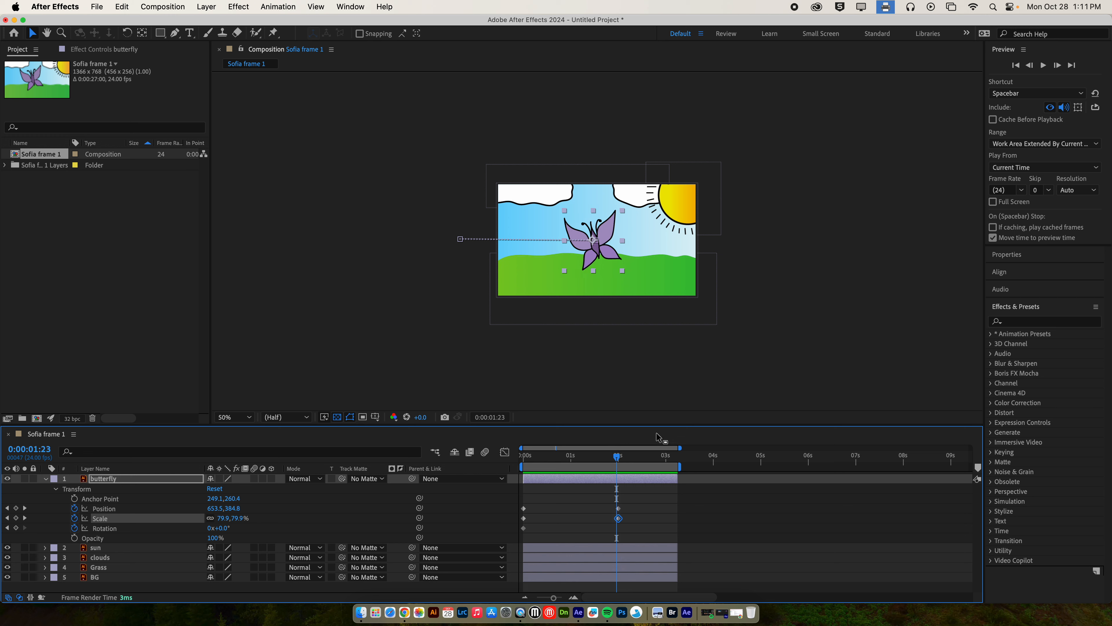
# Step: At 0:00:02:23, move the butterfly off the right edge to 1761,577 and scale it to 130%
pyautogui.click(639, 458)
pyautogui.moveTo(655, 458); pyautogui.dragTo(665, 458)
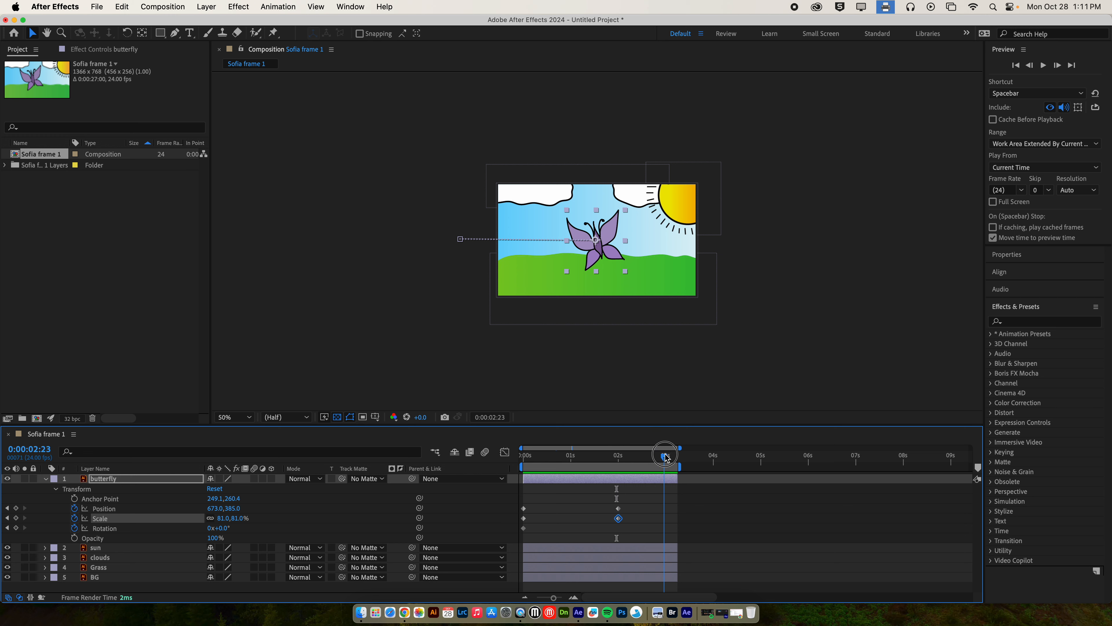
pyautogui.moveTo(619, 257); pyautogui.dragTo(771, 283)
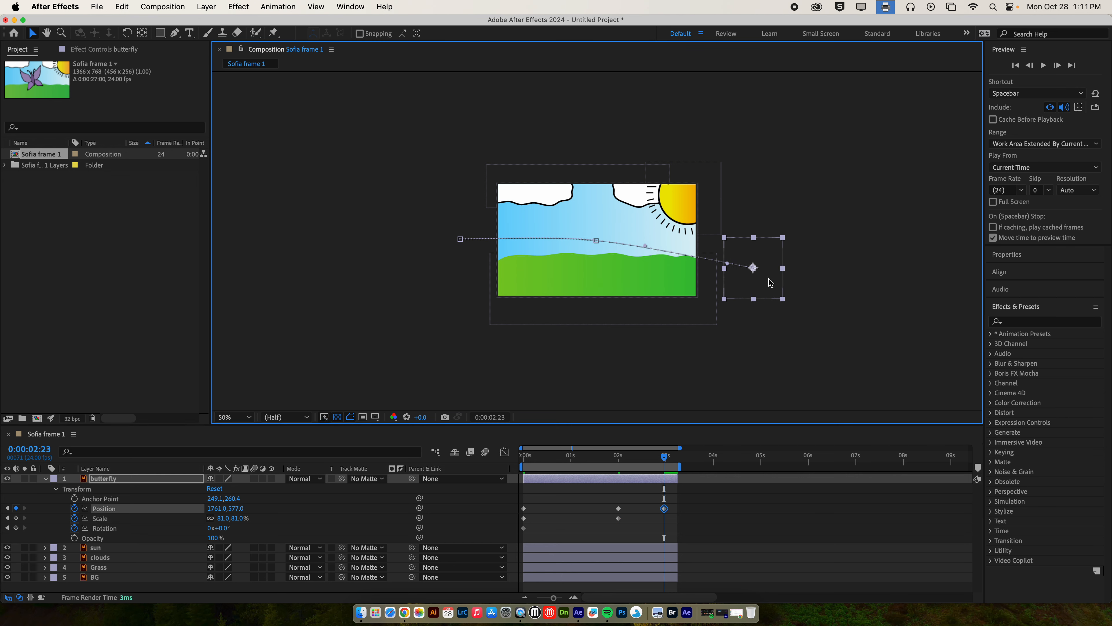
pyautogui.moveTo(237, 520); pyautogui.dragTo(355, 508)
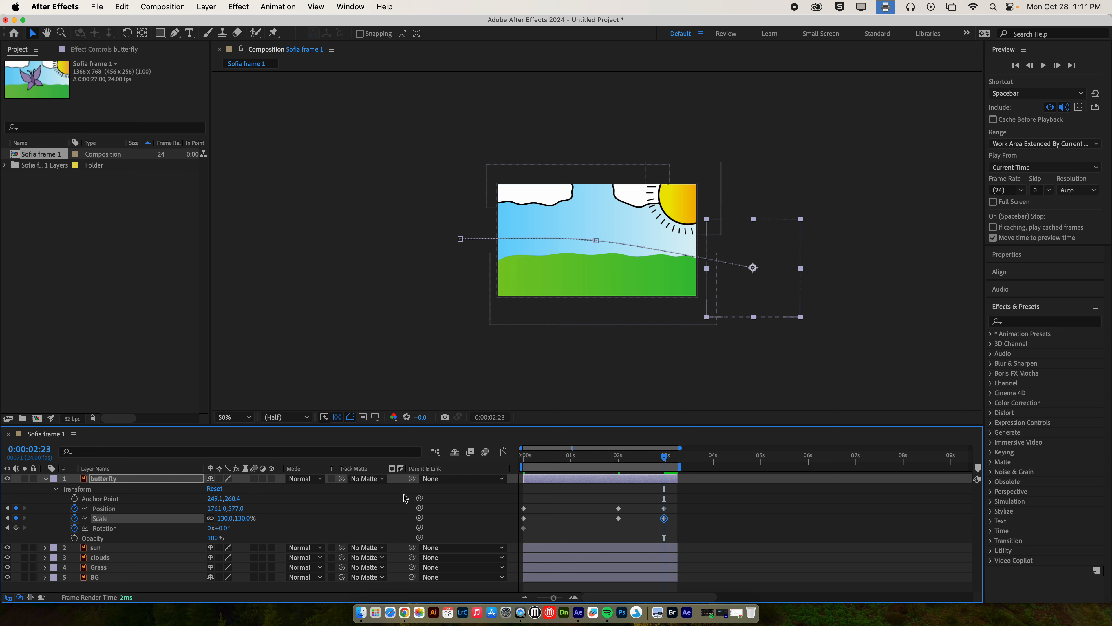
# Step: Preview the flight and drag the middle Position and Scale keyframes earlier in time
pyautogui.moveTo(602, 459); pyautogui.dragTo(494, 458)
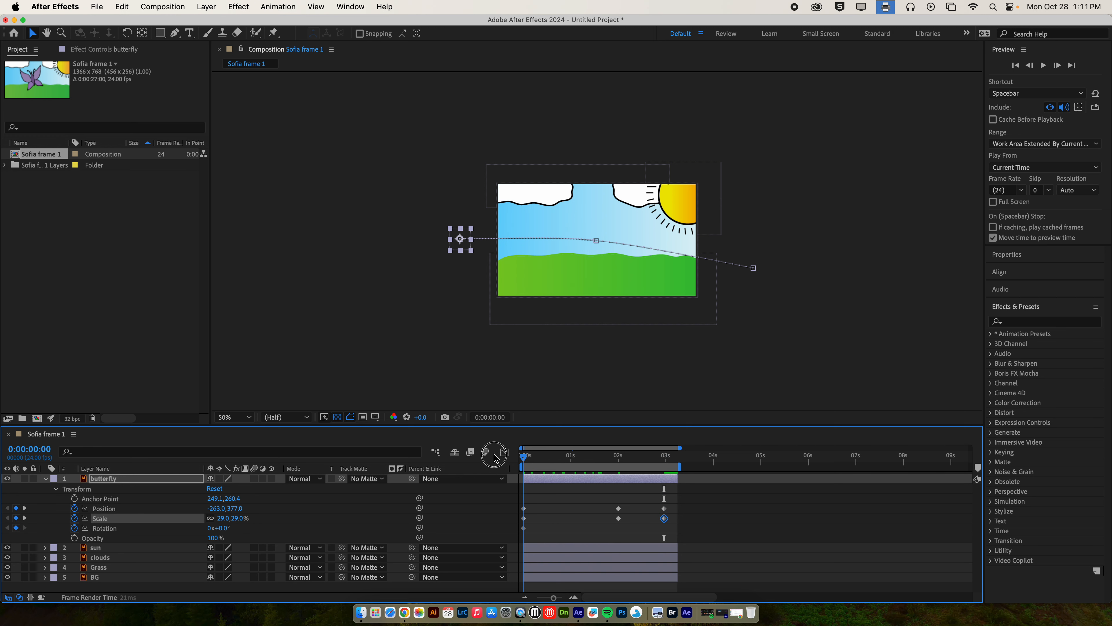
pyautogui.press('space')
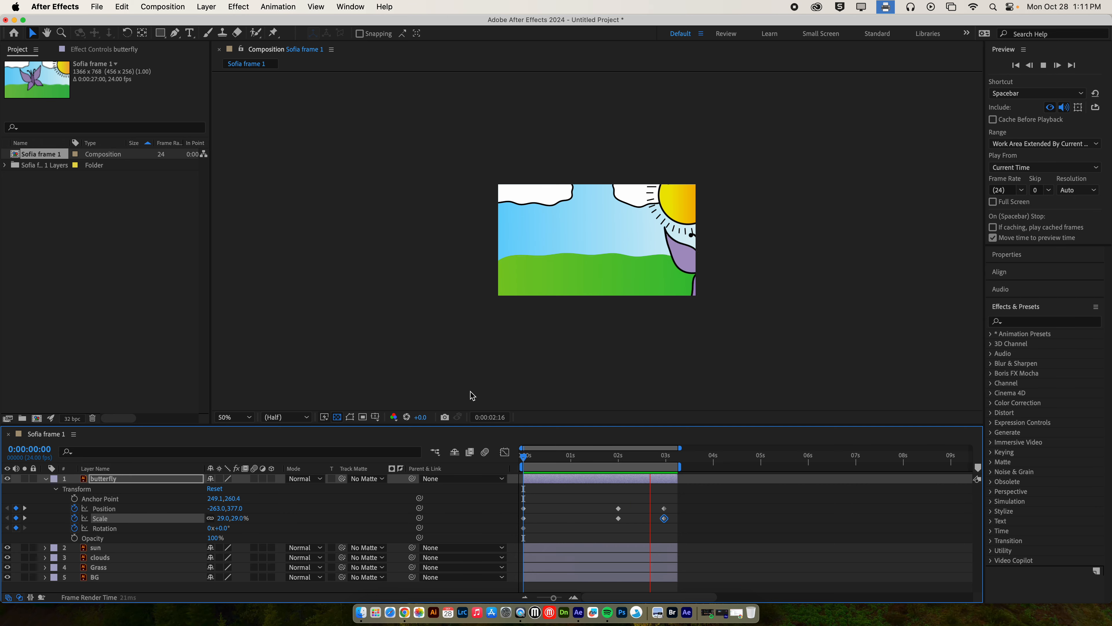
pyautogui.press('space')
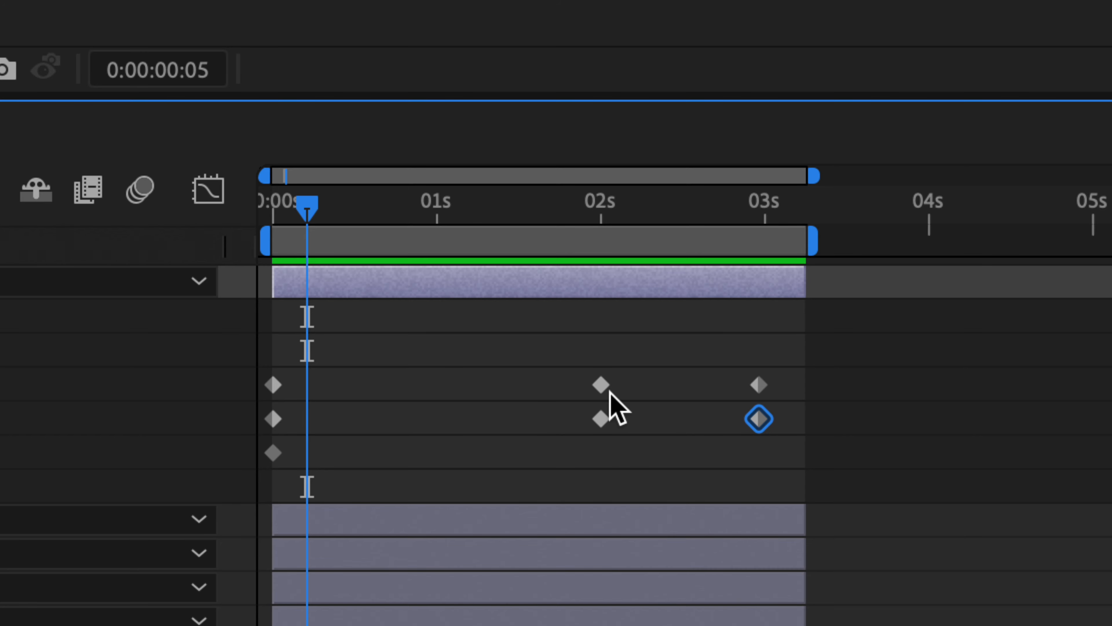
pyautogui.moveTo(615, 375)
pyautogui.mouseDown()
pyautogui.moveTo(594, 423)
pyautogui.moveTo(409, 419)
pyautogui.mouseUp()
pyautogui.moveTo(729, 378)
pyautogui.mouseDown()
pyautogui.moveTo(767, 424)
pyautogui.moveTo(499, 420)
pyautogui.mouseUp()
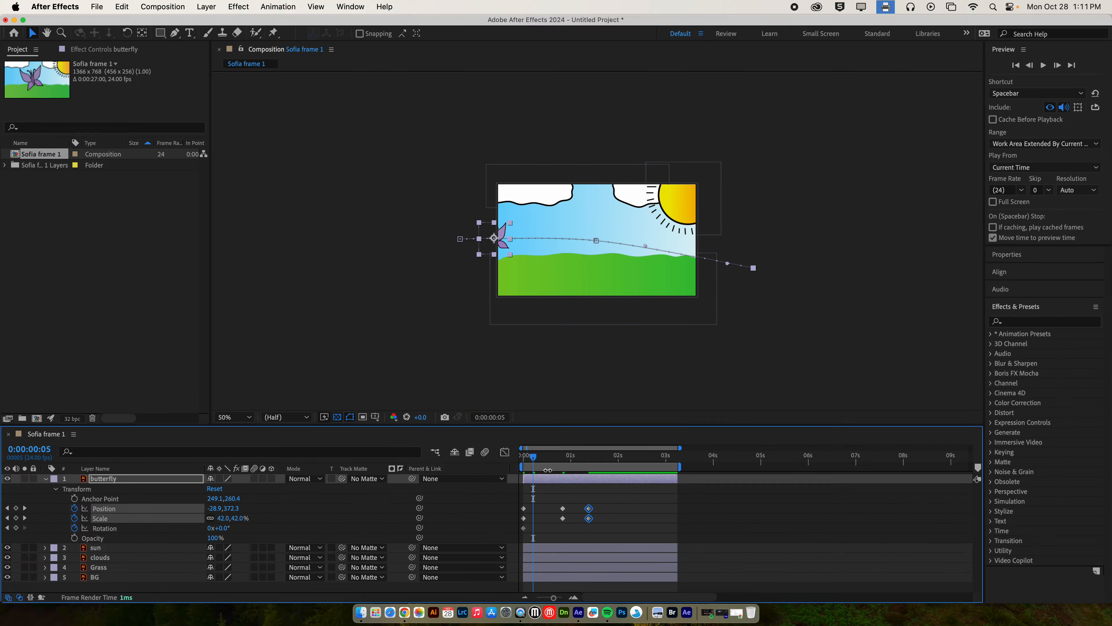
# Step: Move the final keyframes back to about 3 seconds and the middle ones to just before 2 seconds
pyautogui.moveTo(542, 464); pyautogui.dragTo(514, 462)
pyautogui.click(842, 544)
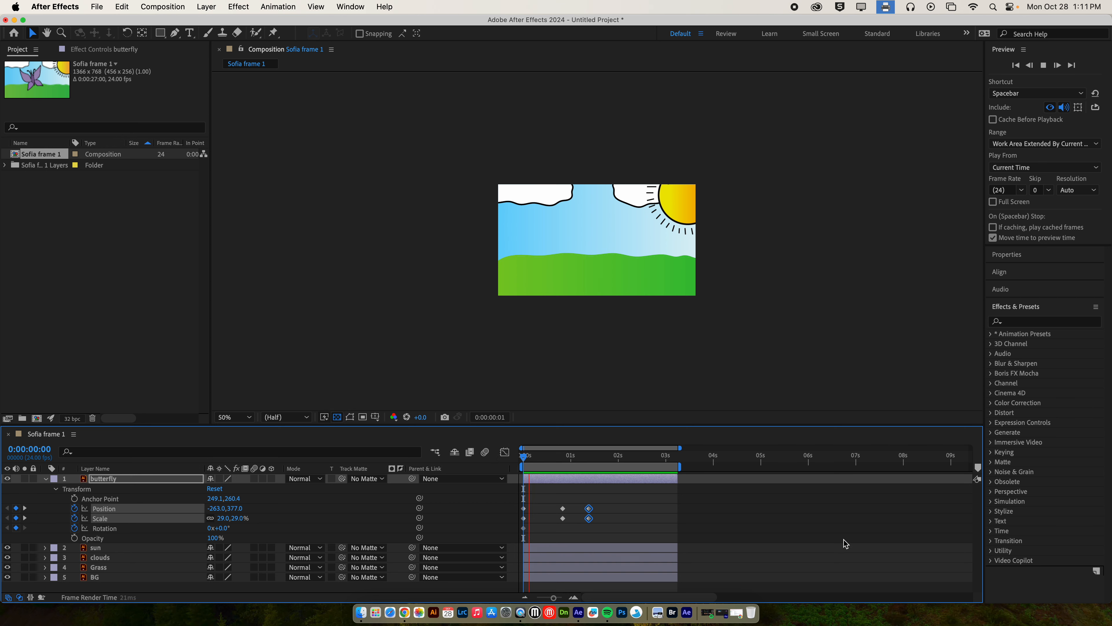
pyautogui.press('space')
pyautogui.press('space')
pyautogui.moveTo(589, 510); pyautogui.dragTo(664, 513)
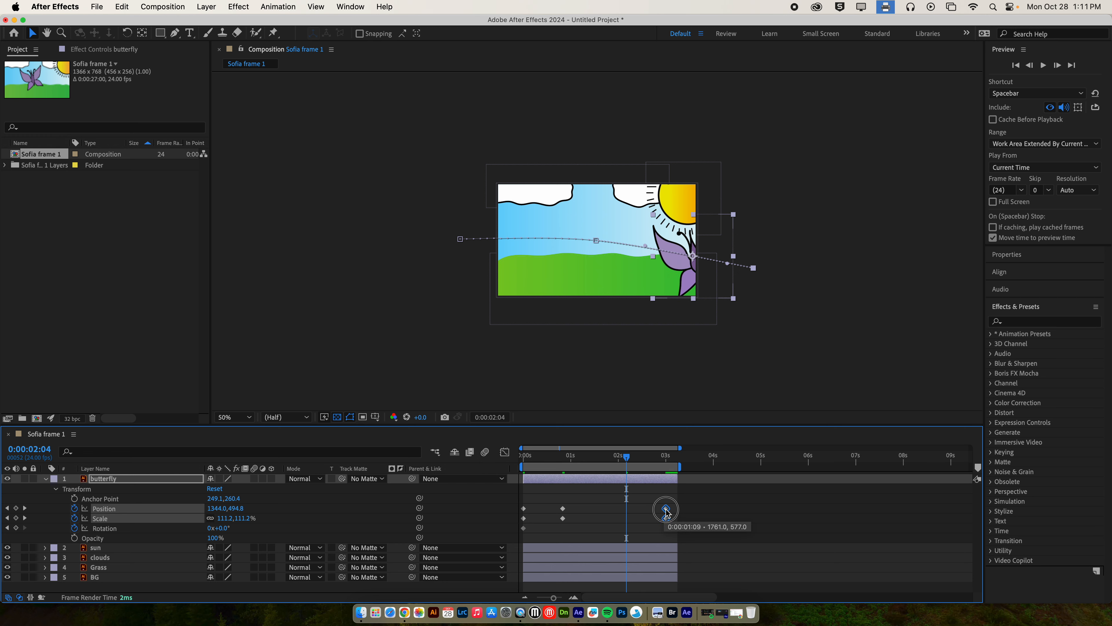
pyautogui.click(563, 514)
pyautogui.moveTo(564, 516); pyautogui.dragTo(609, 519)
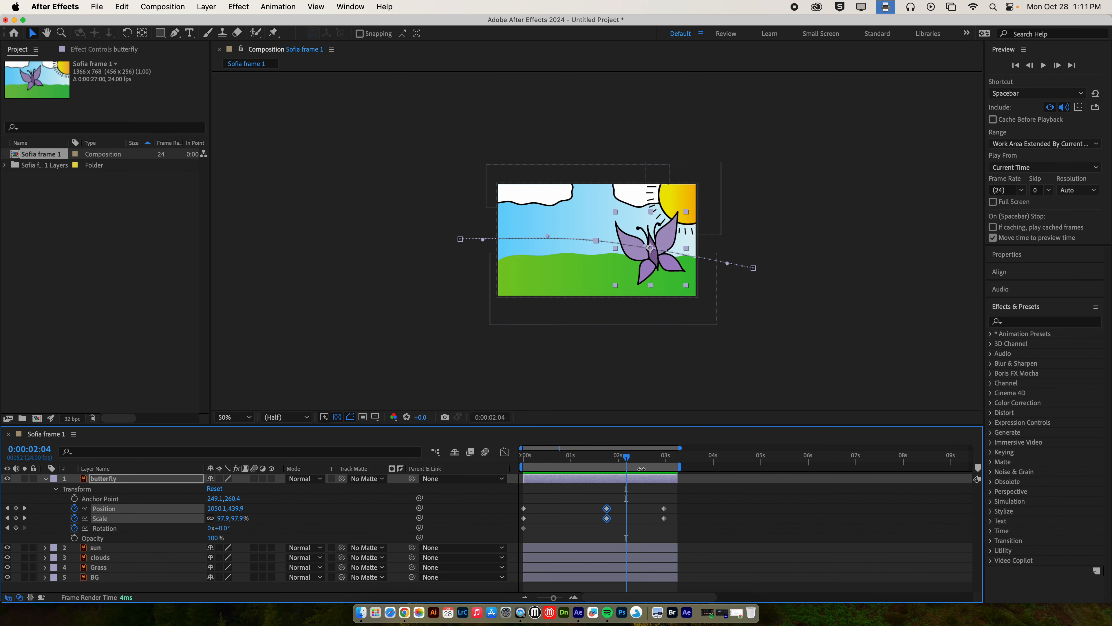
pyautogui.moveTo(628, 459); pyautogui.dragTo(583, 447)
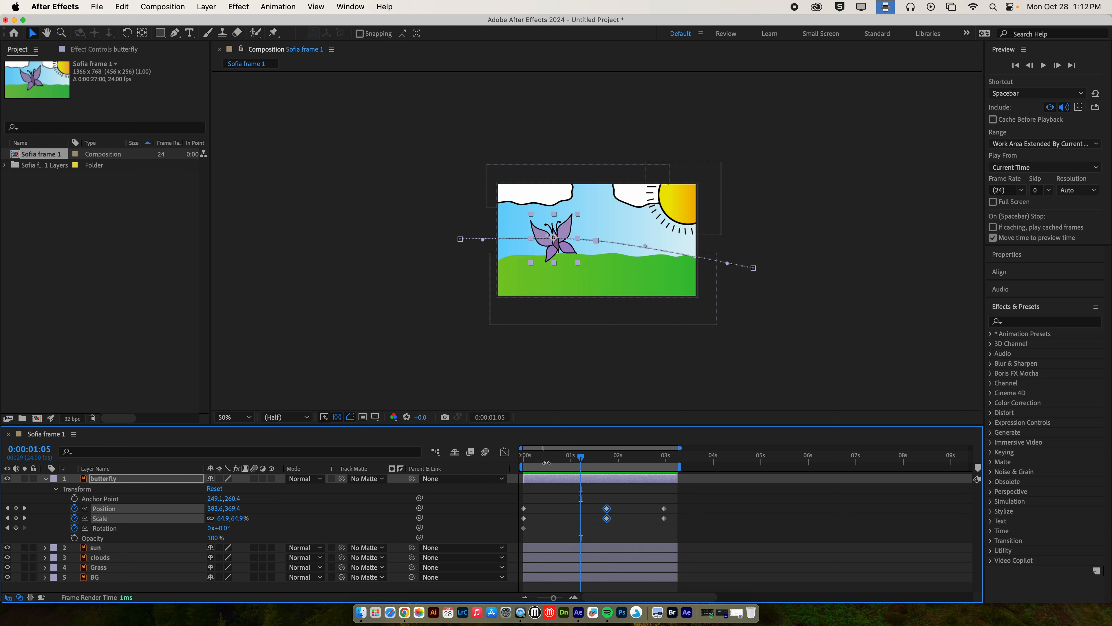